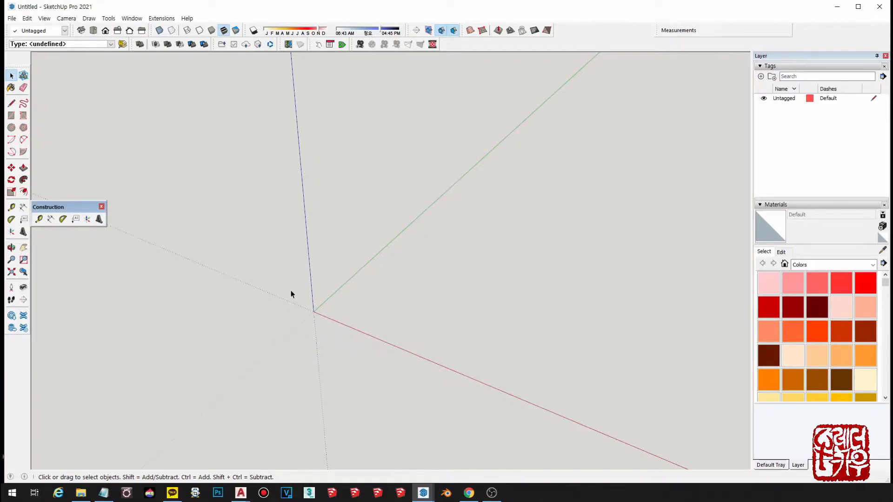
Step: Place the drawing axes at a new origin away from the default one, turning the red axis roughly toward the former green direction
middle_click_drag(359, 311, 280, 201)
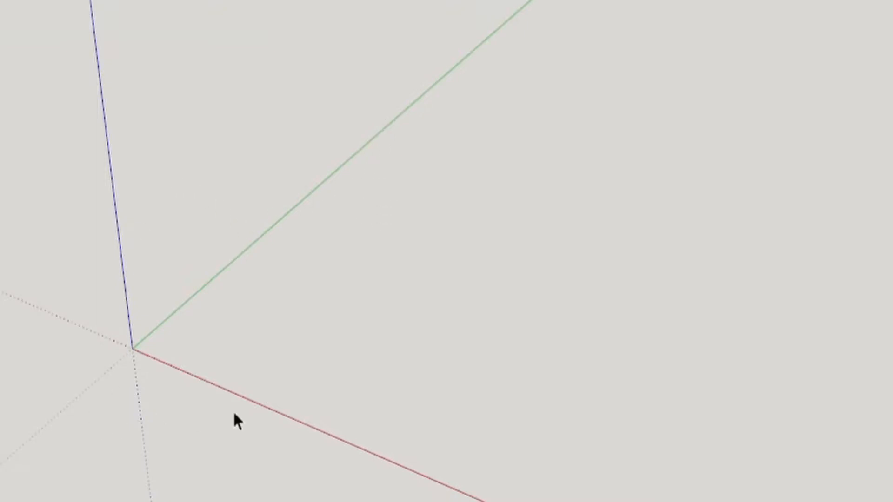
right_click(366, 144)
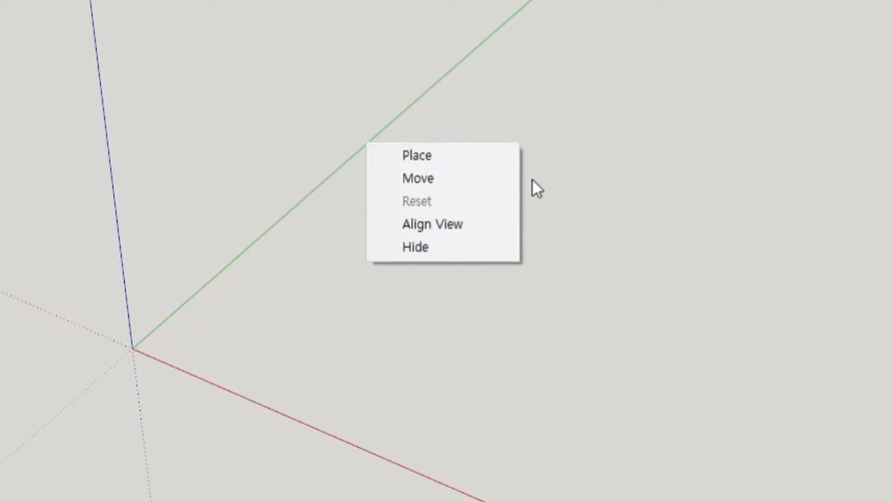
left_click(465, 357)
right_click(392, 126)
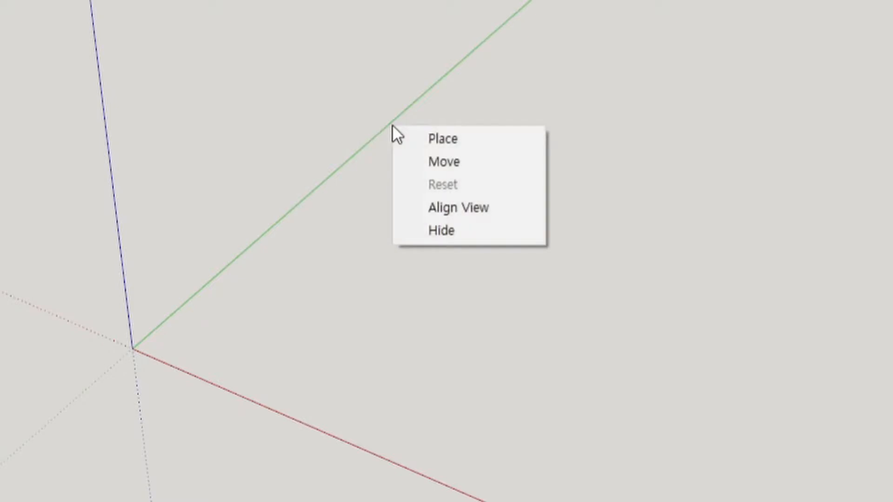
left_click(446, 139)
left_click(603, 205)
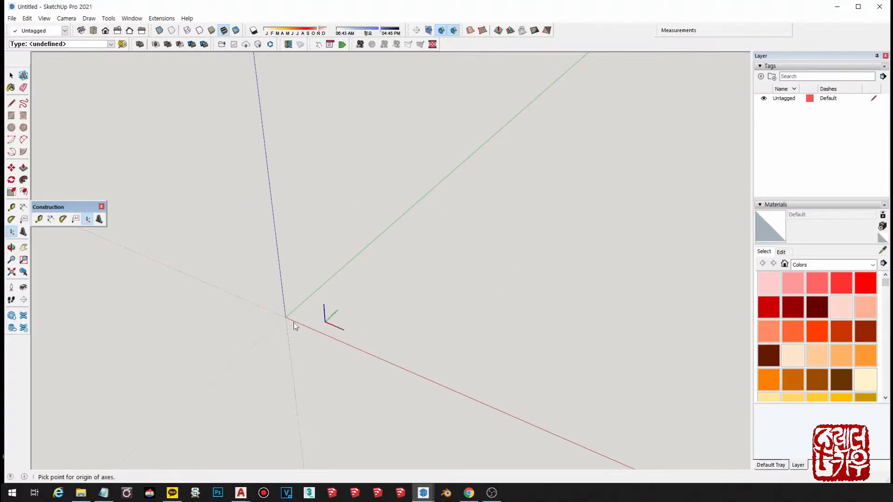
left_click(483, 278)
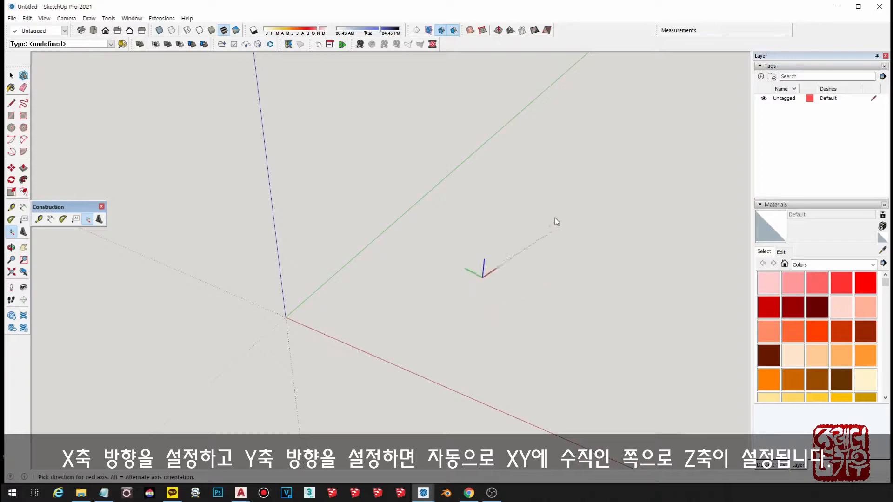
left_click(574, 160)
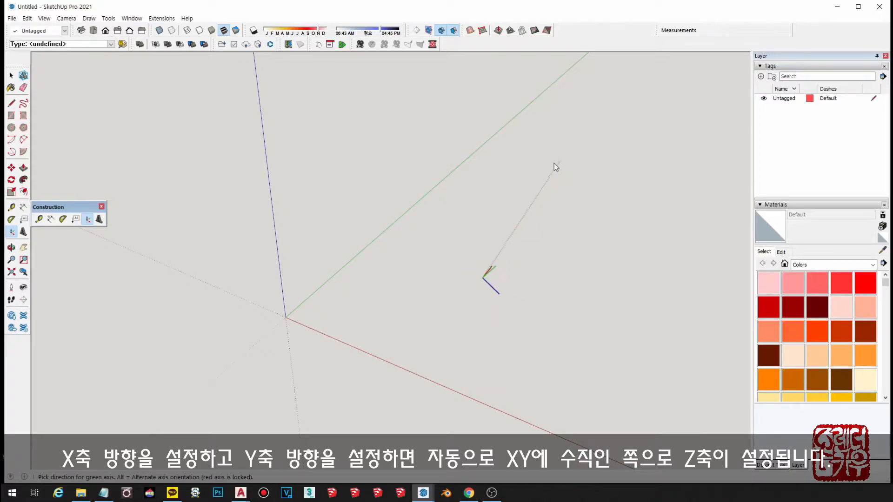
left_click(316, 231)
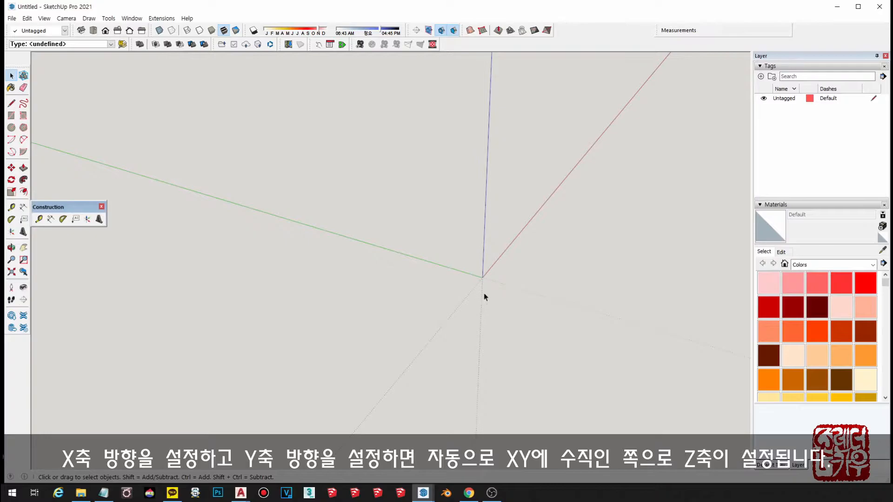
right_click(501, 259)
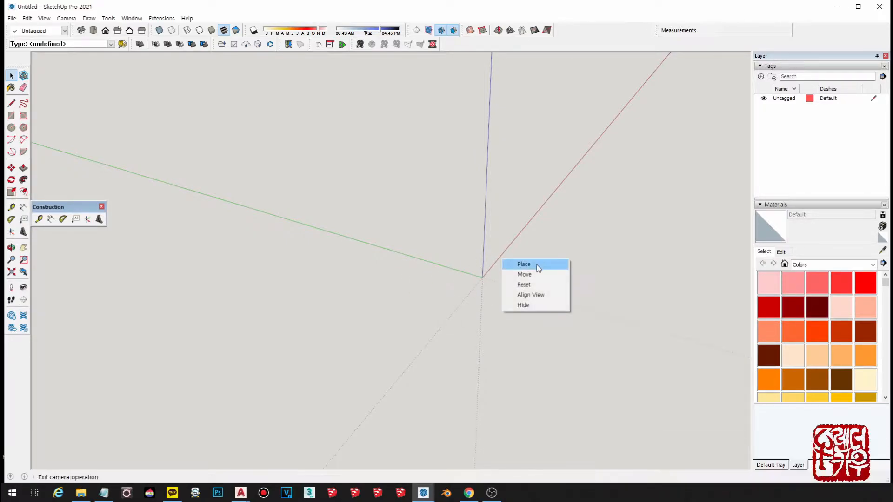
left_click(106, 243)
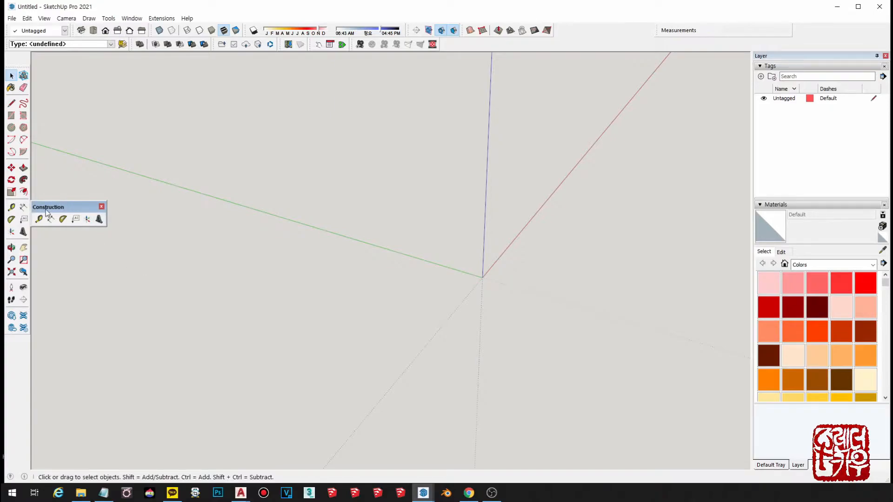
left_click(86, 221)
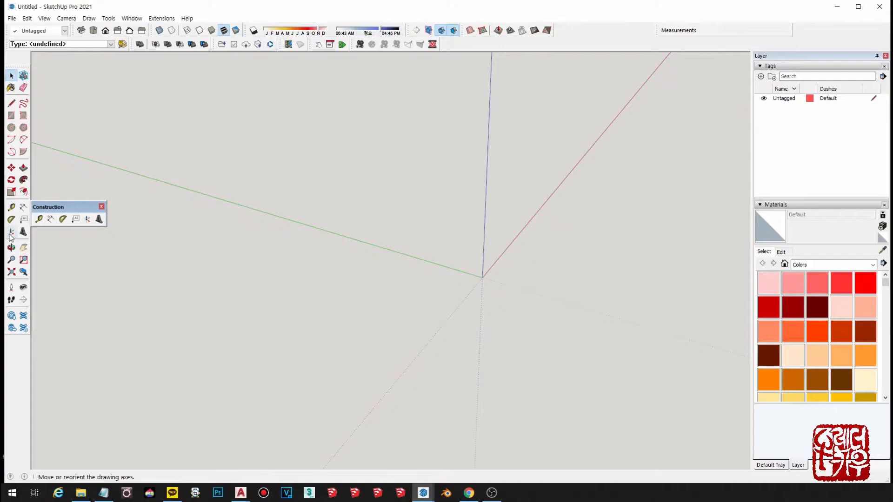
key("space")
Step: Relocate the drawing axes to an origin near the default one using the Axes tool, and reset them to their original orientation
left_click(88, 221)
left_click(304, 336)
left_click(448, 392)
left_click(373, 264)
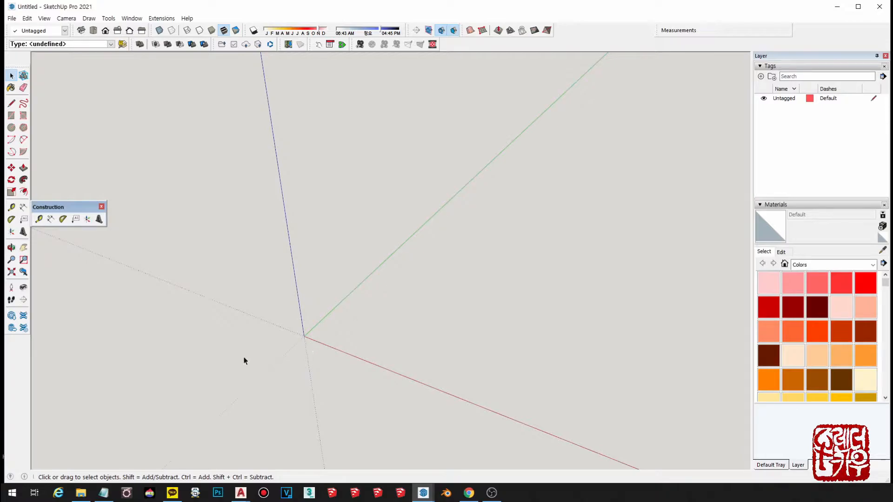
right_click(479, 175)
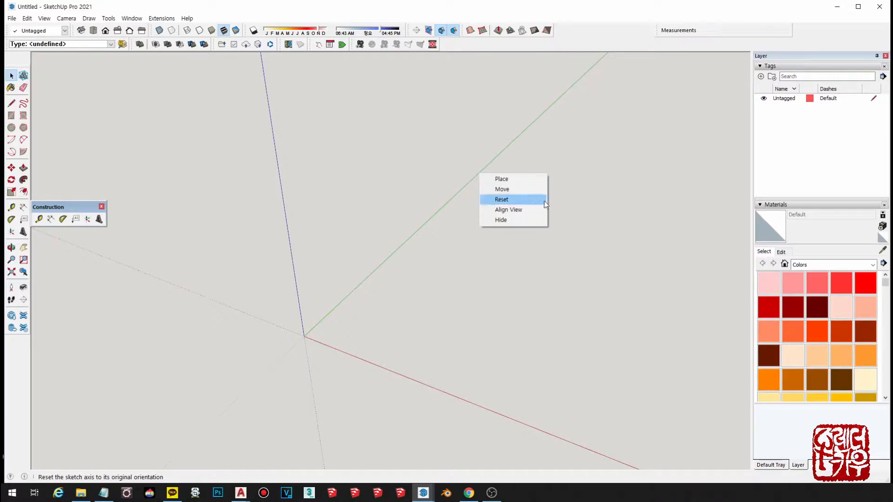
left_click(519, 199)
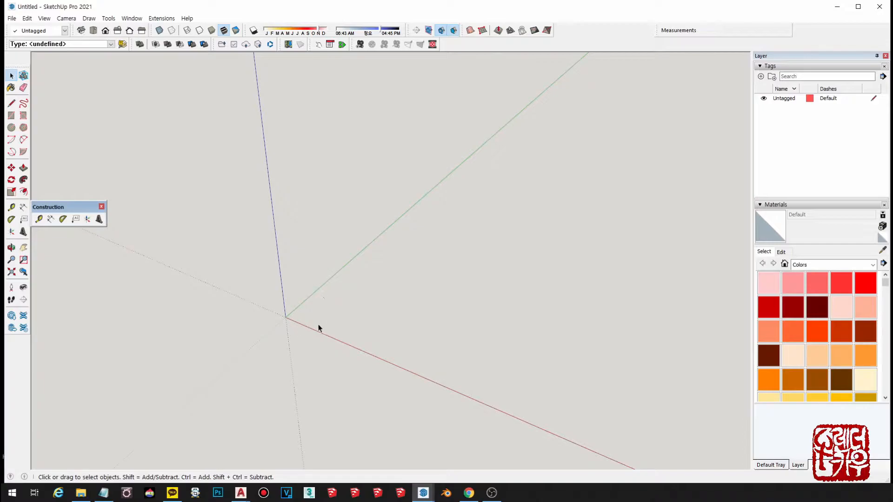
right_click(393, 225)
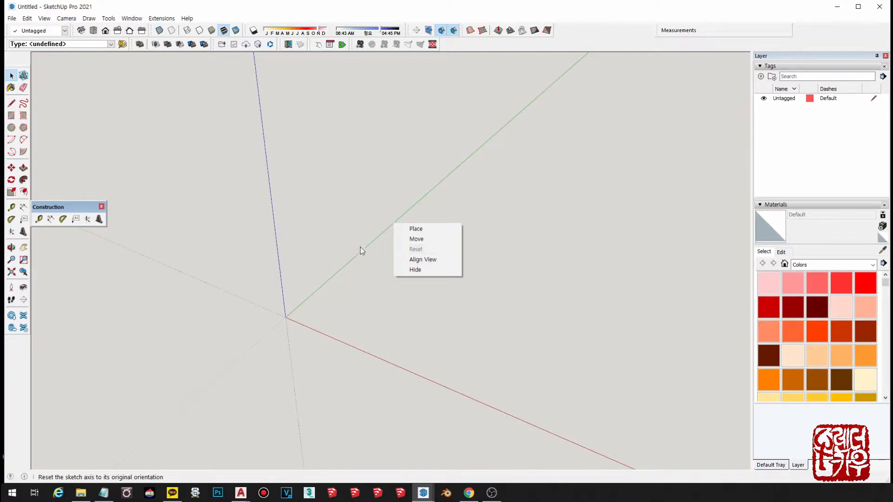
left_click(437, 235)
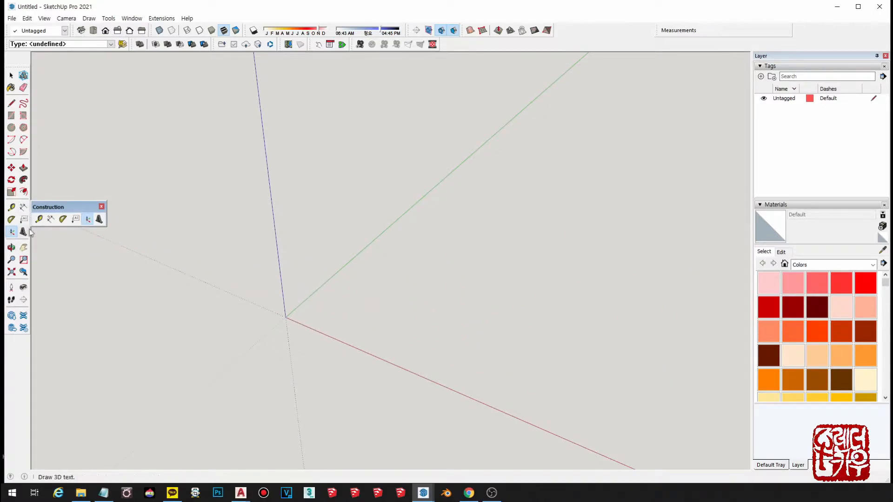
key("space")
key("l")
left_click(286, 318)
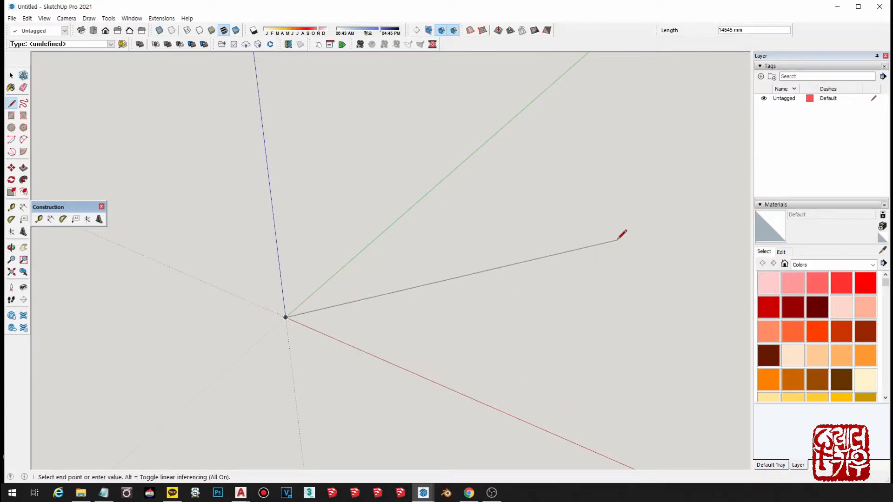
key("space")
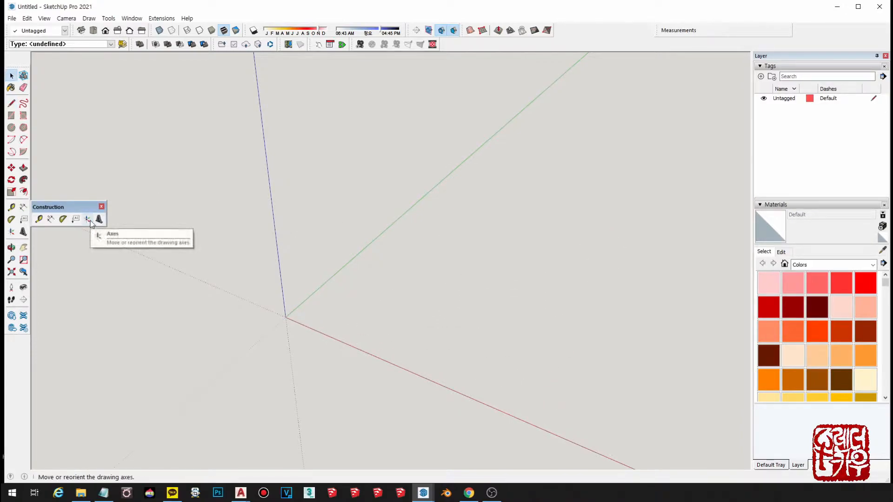
Step: Move the drawing axes 5000 mm along X (red) and 5000 mm along Y (green), and reset them to their original position
right_click(427, 195)
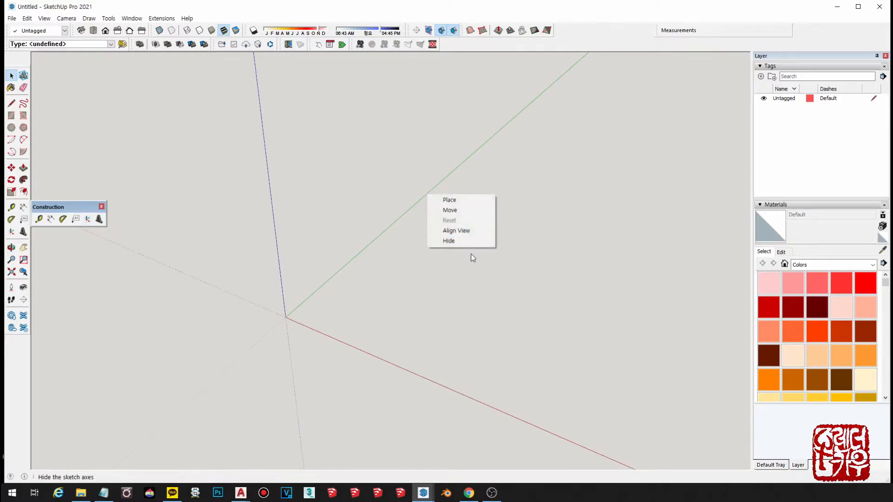
left_click(471, 215)
left_click_drag(468, 202, 524, 200)
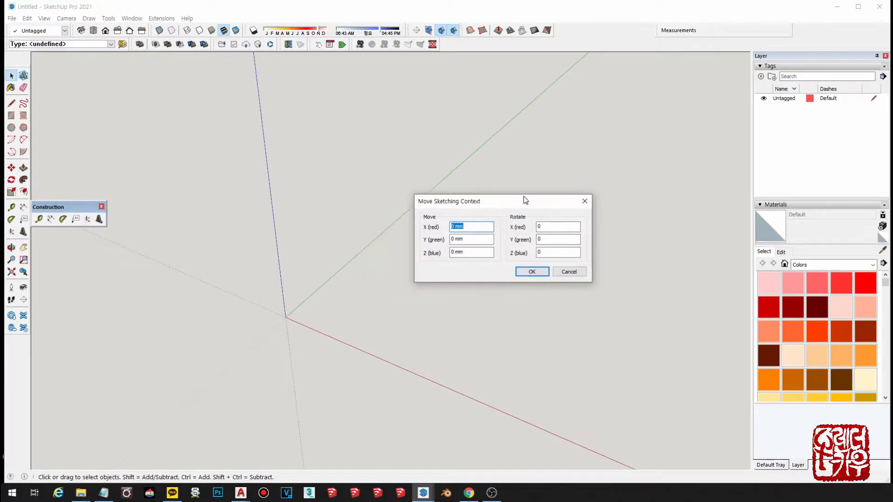
left_click(455, 227)
type("5000")
key("Tab")
type("5000")
left_click(532, 271)
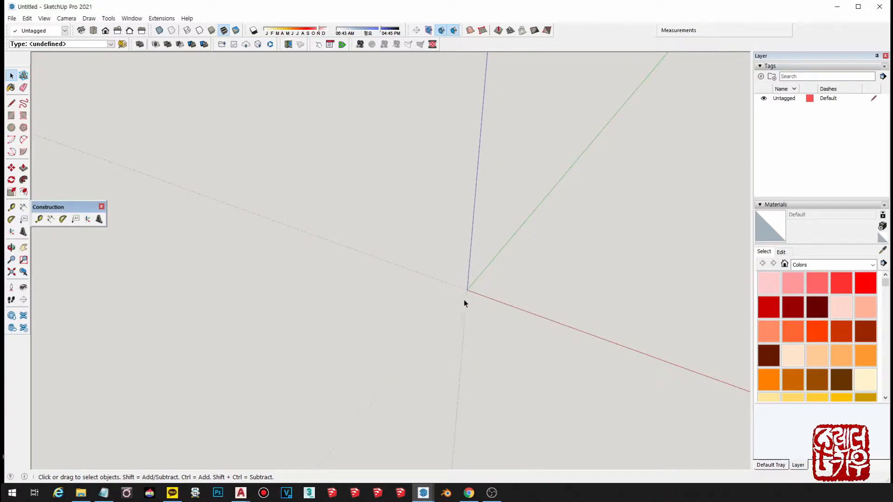
right_click(491, 298)
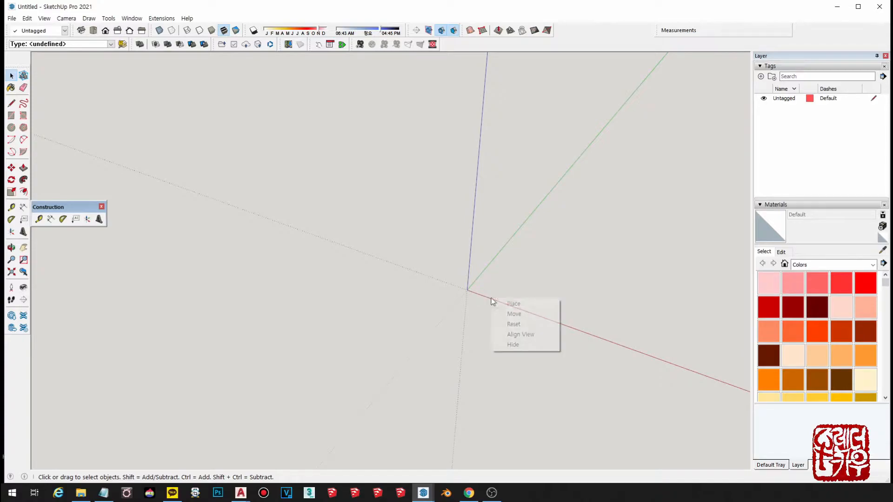
left_click(519, 328)
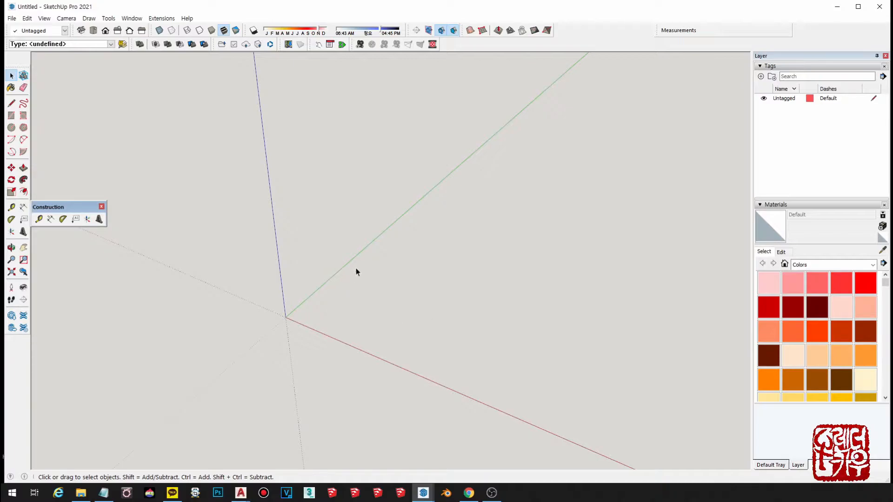
Step: Draw a square of about 5212 by 5212 mm on the ground between the red and green axes, and push/pull it into a tall box
left_click(11, 115)
left_click(352, 297)
left_click(529, 270)
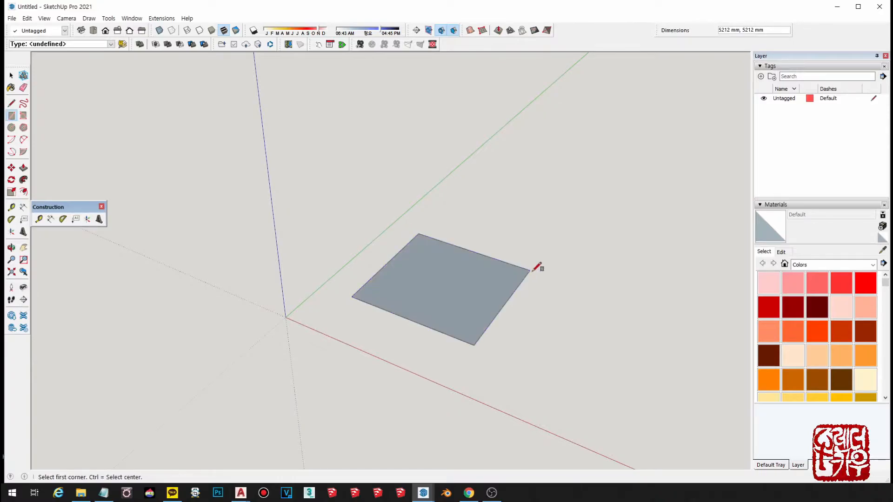
left_click(470, 297)
key("p")
left_click_drag(455, 287, 449, 114)
middle_click_drag(449, 113, 446, 232)
Step: Select all faces and edges of the box and group them into one object
key("space")
left_click(396, 277)
double_click(397, 279)
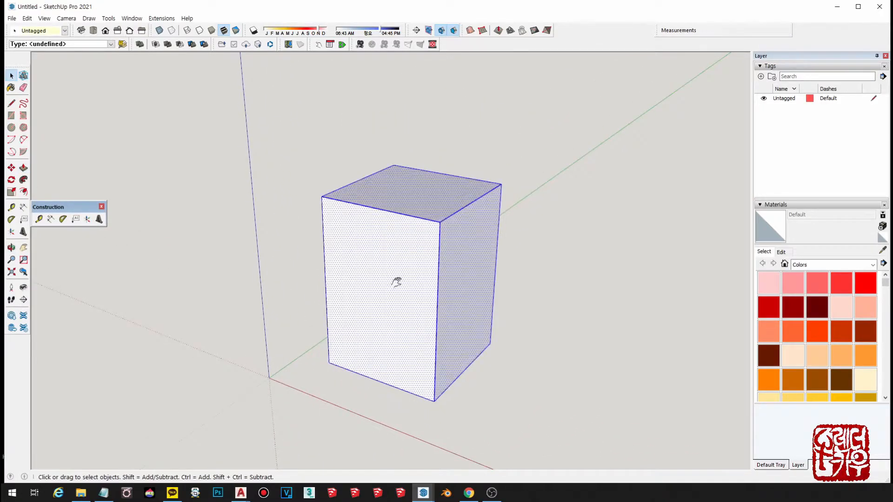
middle_click_drag(399, 285, 417, 270)
key("g")
middle_click_drag(473, 349, 465, 364, "shift")
Step: Copy the grouped box and place the copy beside the original along the green axis
key("m")
left_click(319, 324)
key("ctrl")
middle_click_drag(438, 219, 698, 355)
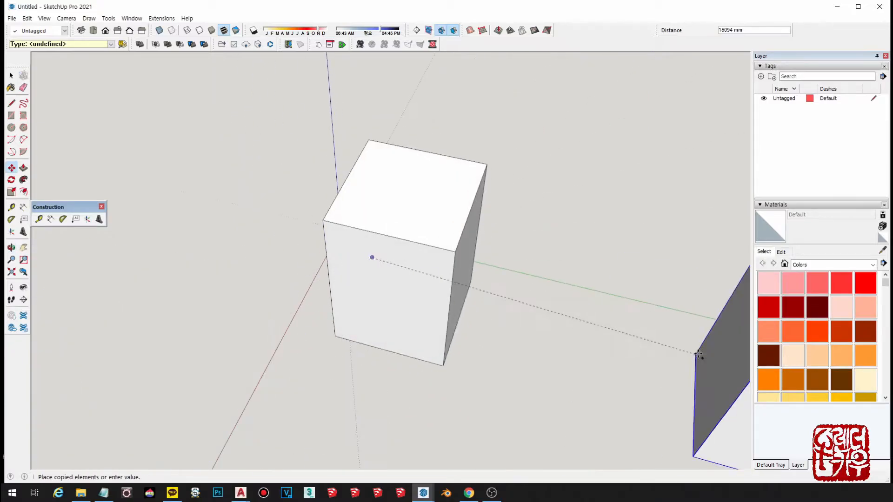
left_click(532, 329)
Step: Scale the copied box along the red axis to make it wider than the original, and deselect it
key("s")
middle_click_drag(532, 329, 658, 244)
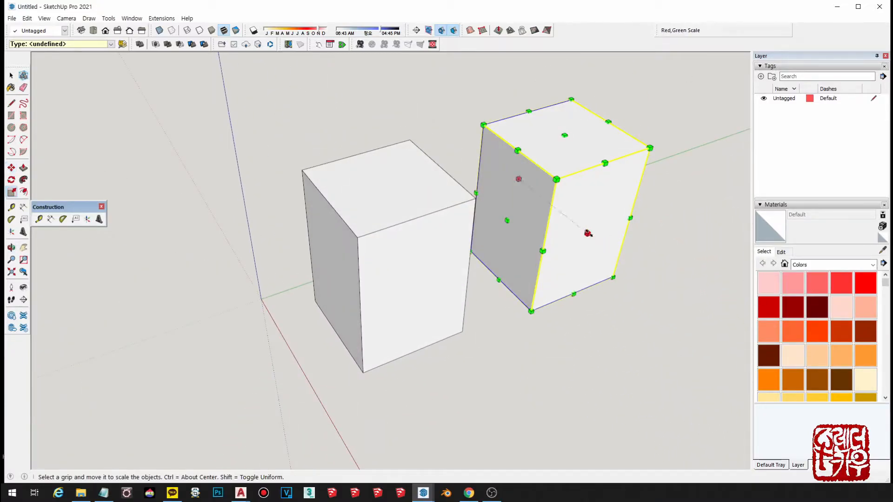
left_click(588, 233)
left_click(643, 276)
key("space")
left_click(544, 375)
Step: Align the view to look straight down on the XY plane of the default axes
middle_click_drag(544, 375, 588, 361)
middle_click_drag(465, 307, 498, 308)
scroll(541, 296, "up", 2)
middle_click_drag(435, 343, 427, 347)
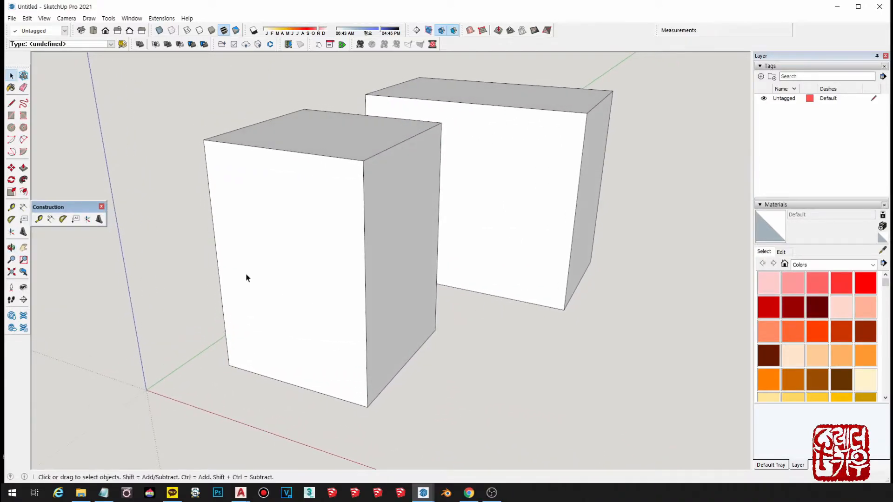
right_click(219, 415)
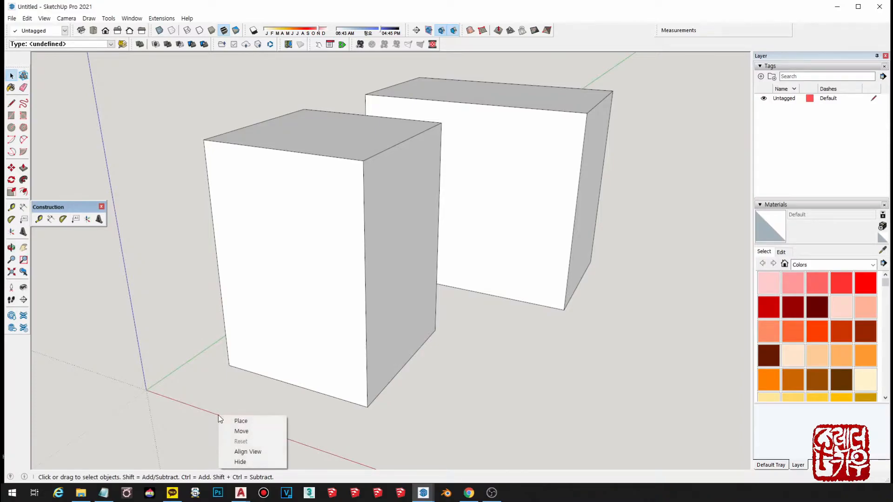
left_click(276, 452)
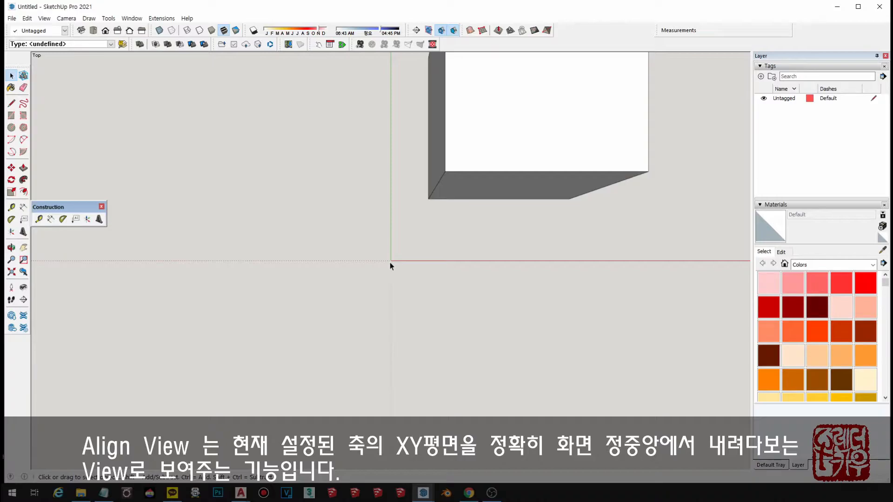
Step: Place the axes origin at the first box's lower front corner, with red along its bottom edge and green up its vertical edge
middle_click_drag(586, 310, 431, 135)
scroll(606, 289, "down", 1)
middle_click_drag(606, 288, 461, 247, "shift")
left_click(87, 219)
middle_click_drag(456, 293, 365, 253)
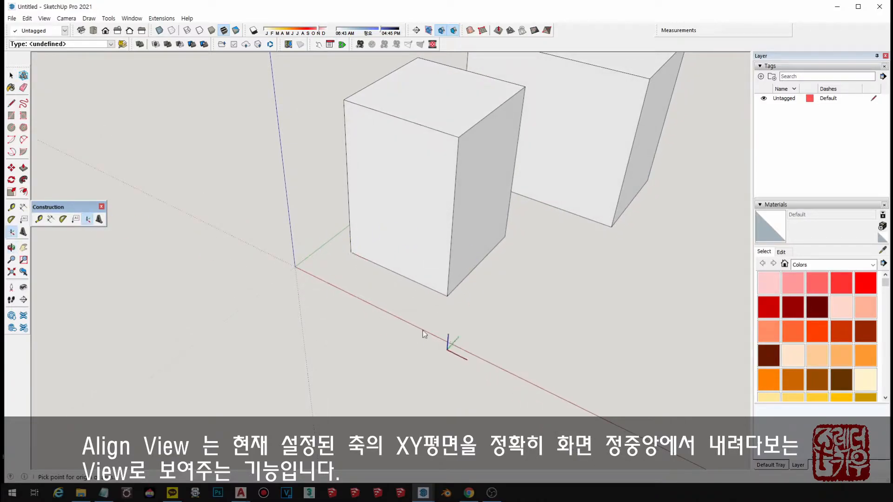
left_click(351, 253)
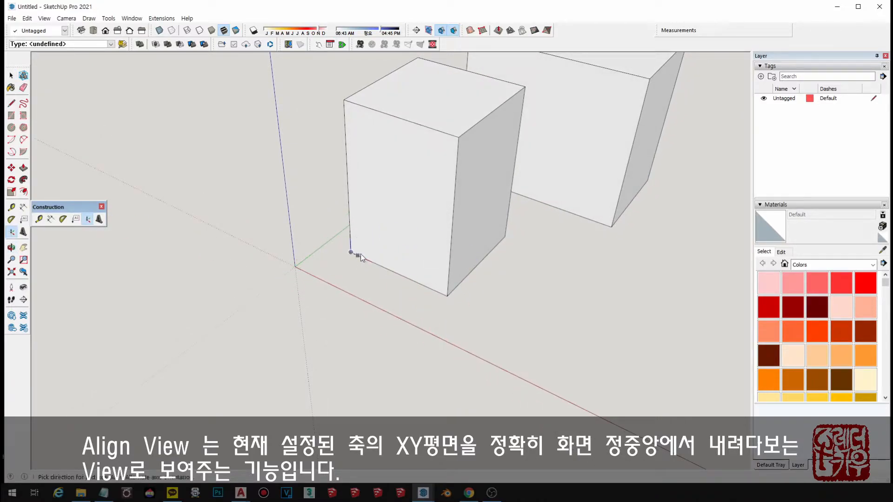
left_click(418, 283)
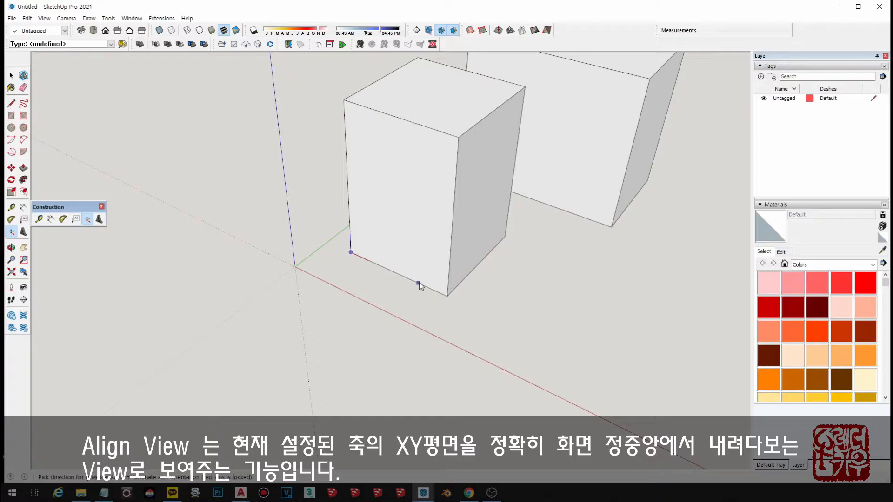
left_click(347, 163)
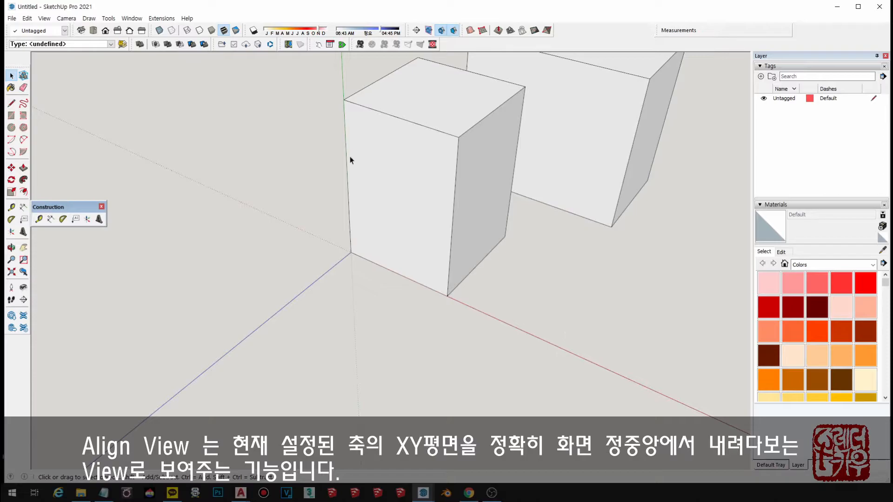
Step: Align the view to the XY plane of the axes placed on the first box's front face
right_click(510, 325)
left_click(559, 362)
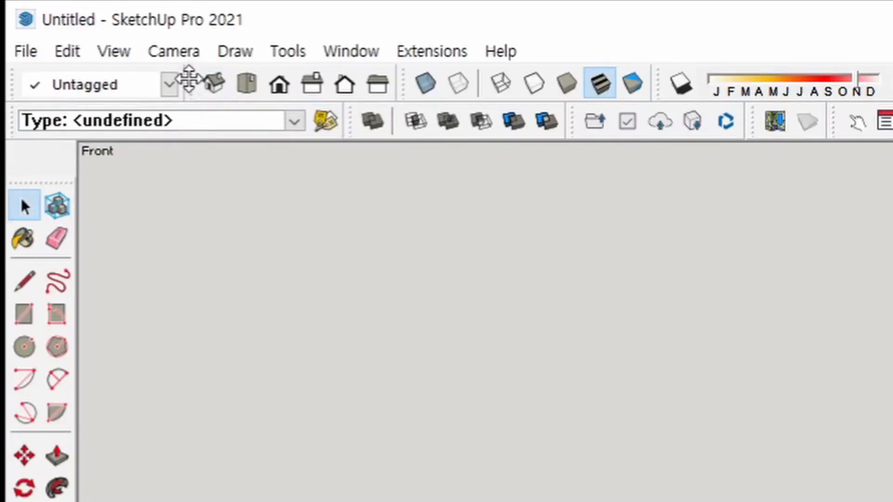
Step: Undock the Views toolbar and float it over the drawing area
left_click_drag(189, 80, 543, 401)
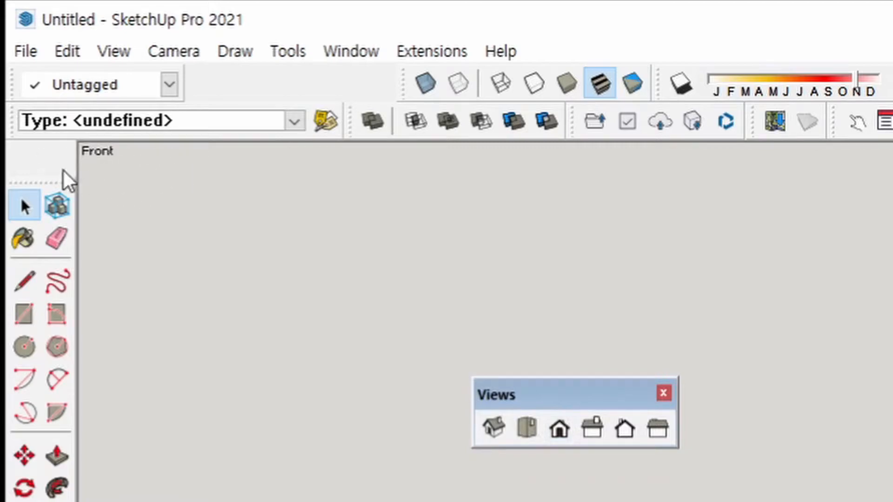
Step: Move the floating Views toolbar near the drawing area's upper corner and switch to the isometric view
left_click_drag(505, 394, 122, 183)
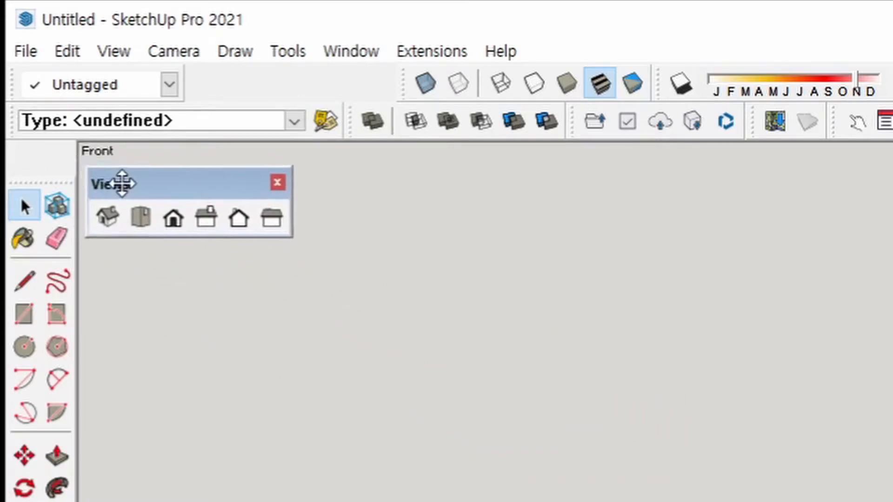
left_click(108, 214)
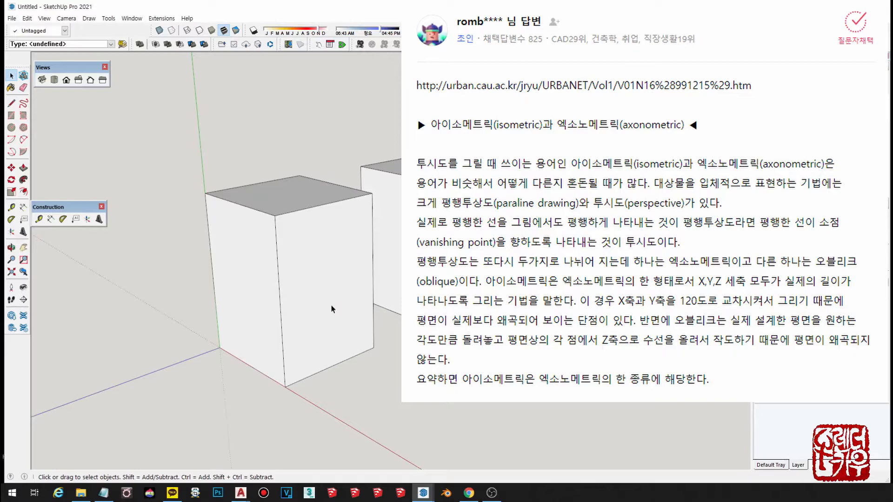
Step: Compare the standard top view with the view aligned to the default axes
left_click(54, 80)
scroll(484, 374, "down", 2)
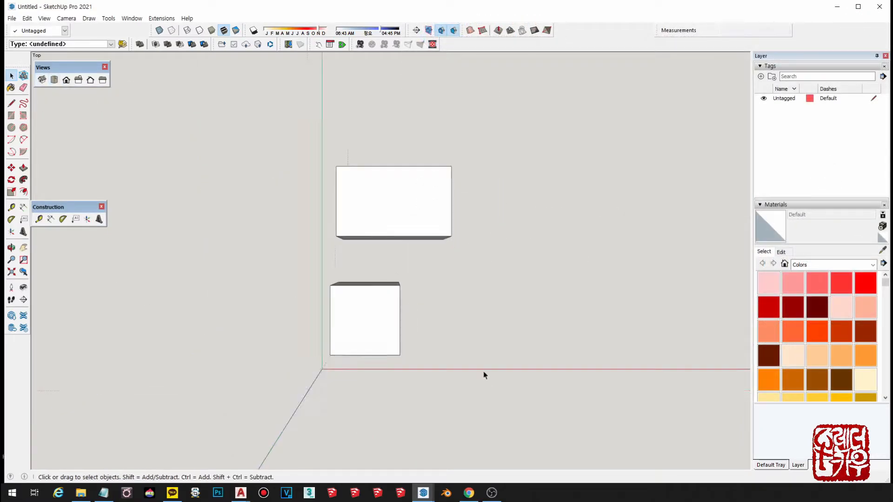
right_click(479, 370)
left_click(528, 410)
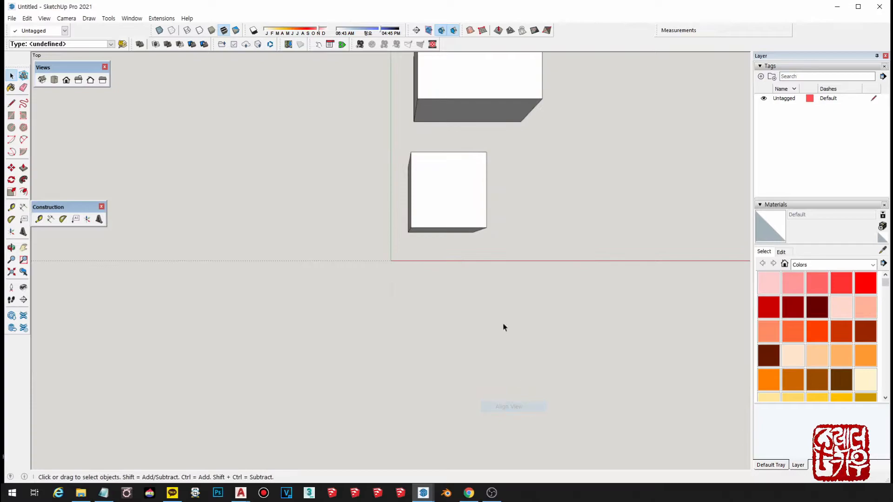
middle_click_drag(509, 258, 54, 161, "shift")
middle_click_drag(405, 156, 345, 175, "shift")
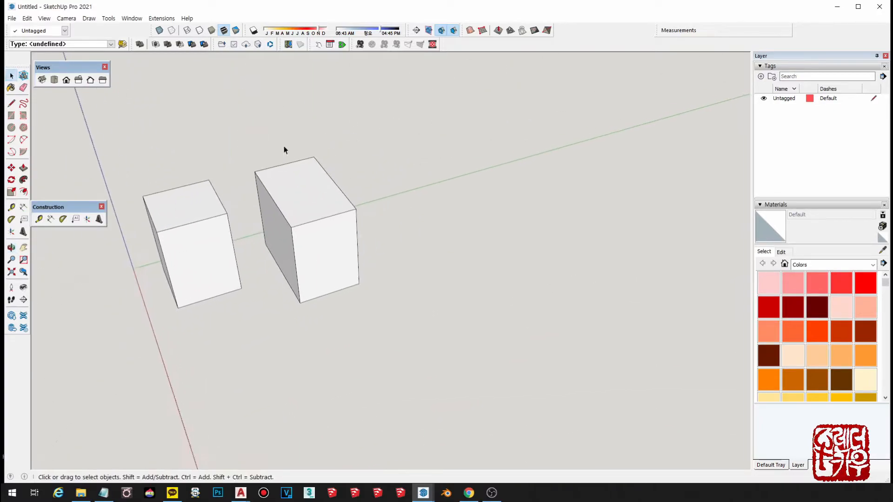
left_click(56, 81)
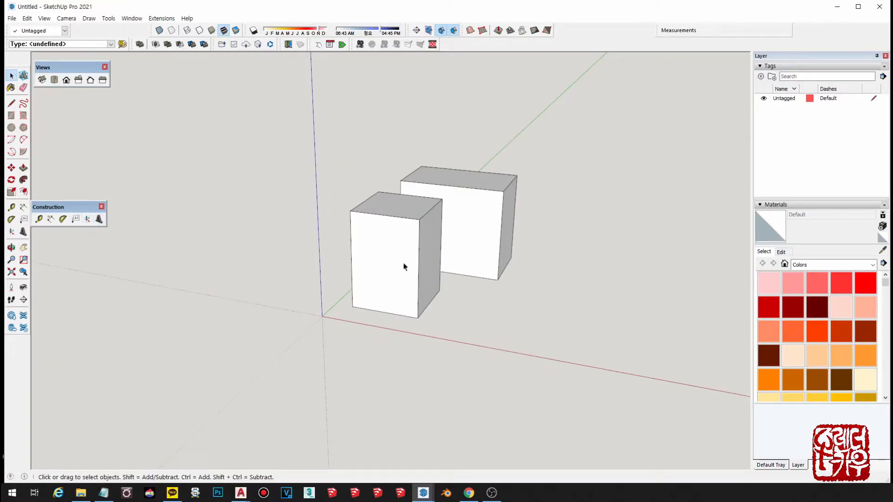
Step: Place the axes origin at the first box's lower front corner, with red along its depth and green tilted diagonally across its front face
middle_click_drag(319, 254, 555, 343)
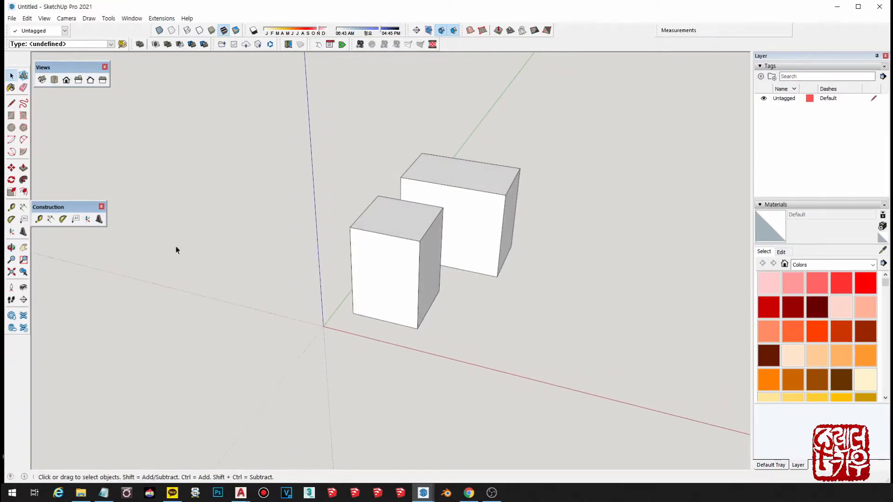
left_click(87, 219)
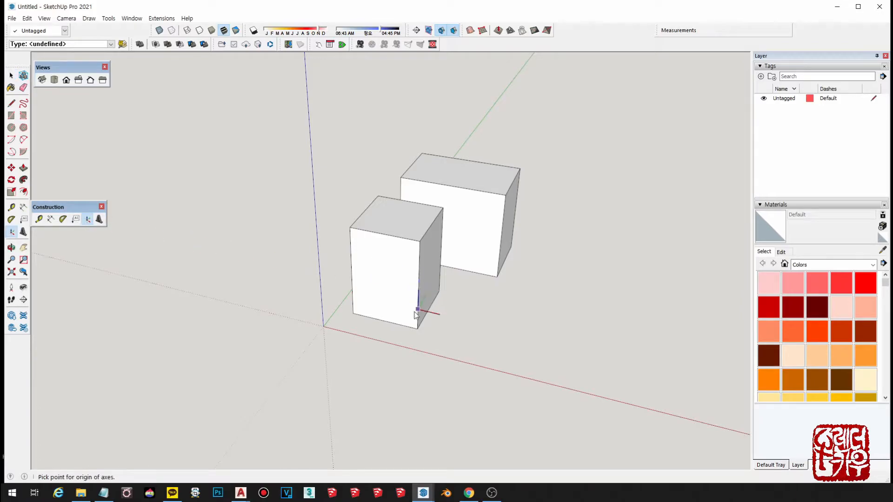
left_click(353, 313)
left_click(371, 291)
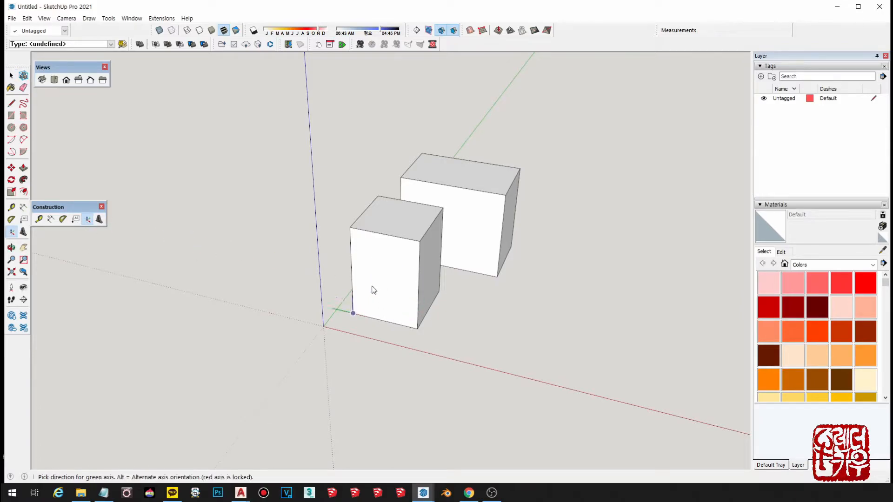
left_click(393, 292)
middle_click_drag(489, 363, 428, 296)
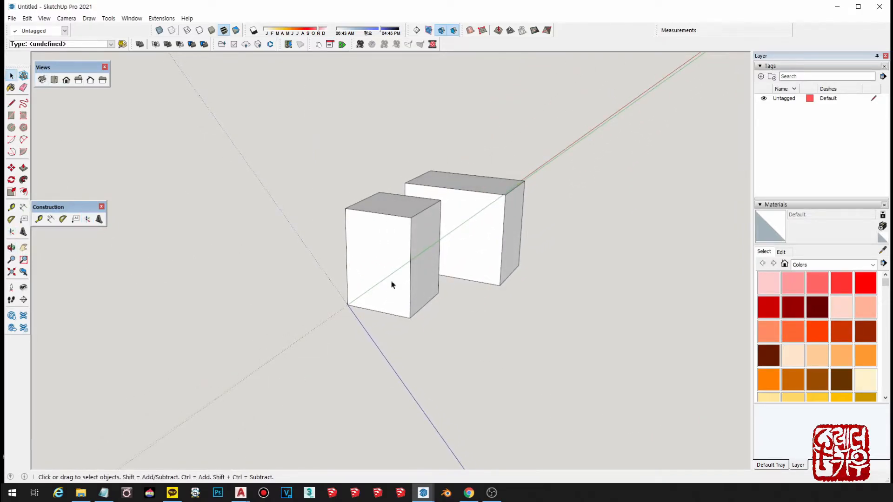
Step: Paint the first box's top face inside its group with the red Color A04 material
left_click(42, 79)
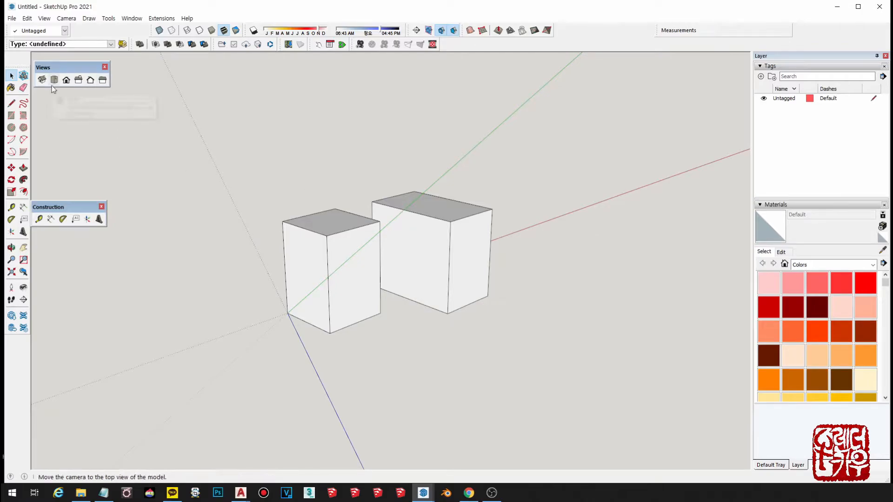
double_click(349, 219)
left_click(841, 282)
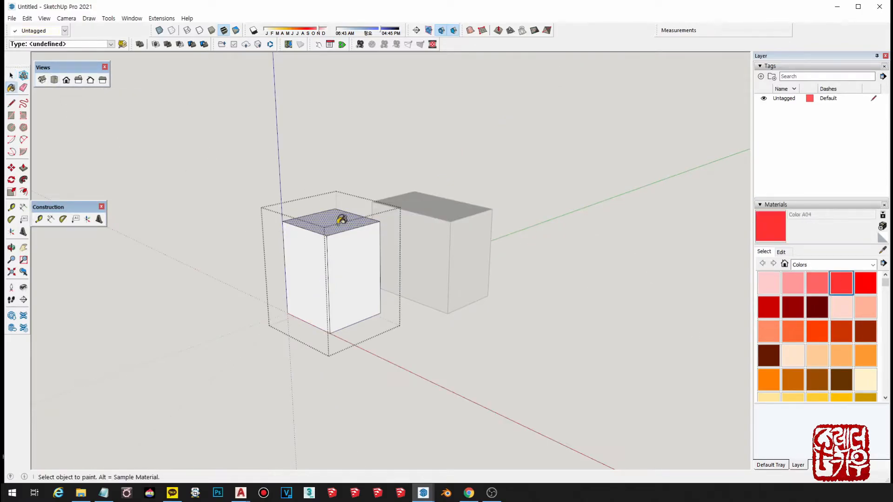
left_click(343, 219)
key("space")
left_click(572, 396)
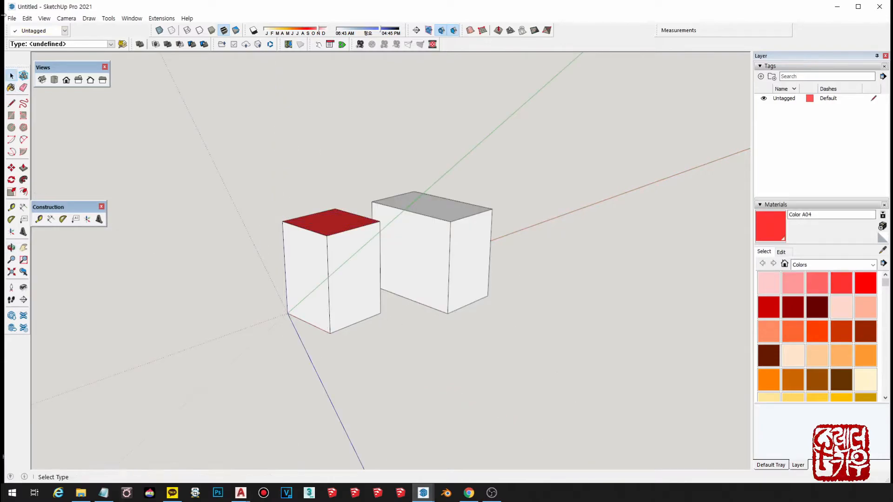
Step: Examine the Top, Front, Right, Back and Left standard views and compare them with the view aligned to the tilted axes
left_click(54, 80)
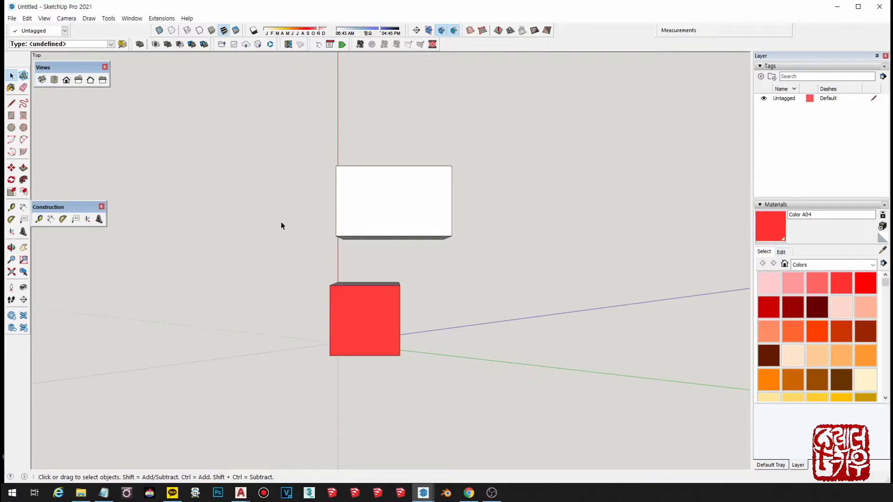
left_click(67, 81)
left_click(79, 81)
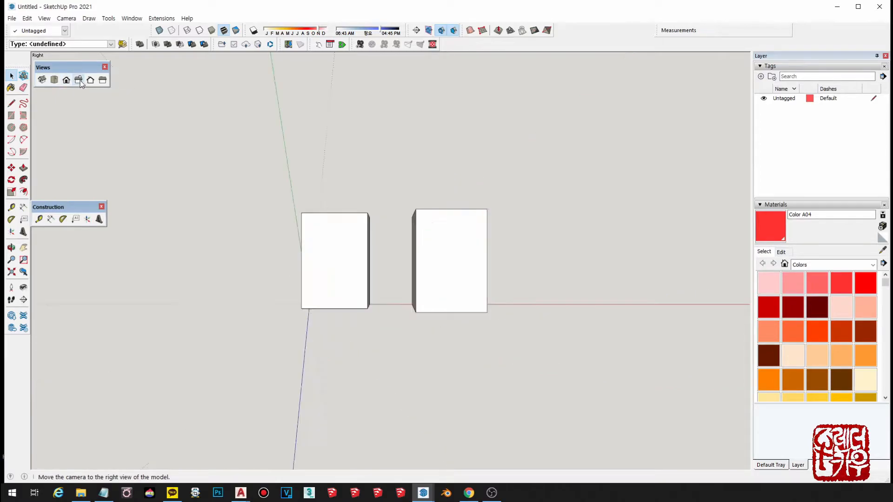
left_click(90, 80)
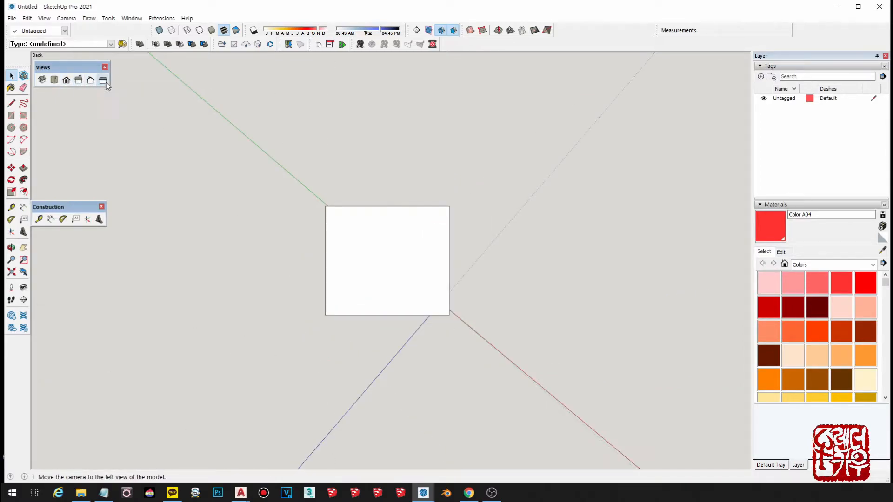
left_click(103, 81)
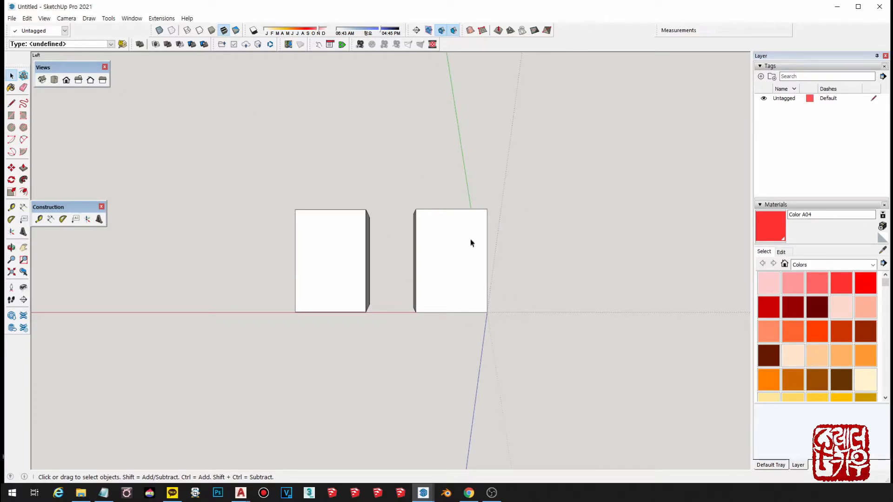
right_click(484, 329)
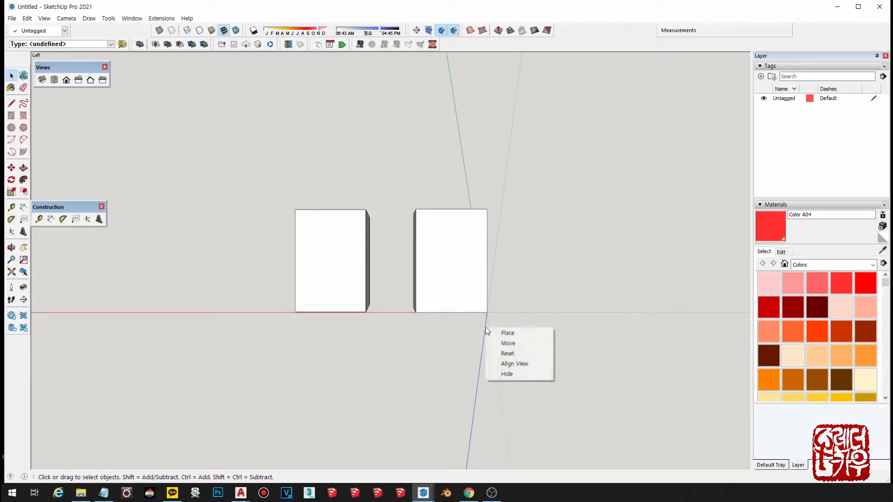
left_click(522, 367)
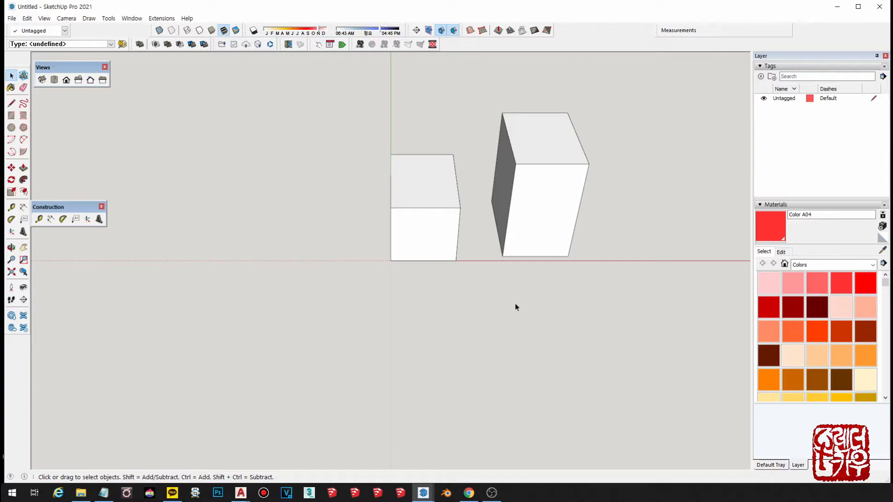
Step: Reset the drawing axes to their default position and orientation
middle_click_drag(630, 303, 604, 205)
right_click(604, 199)
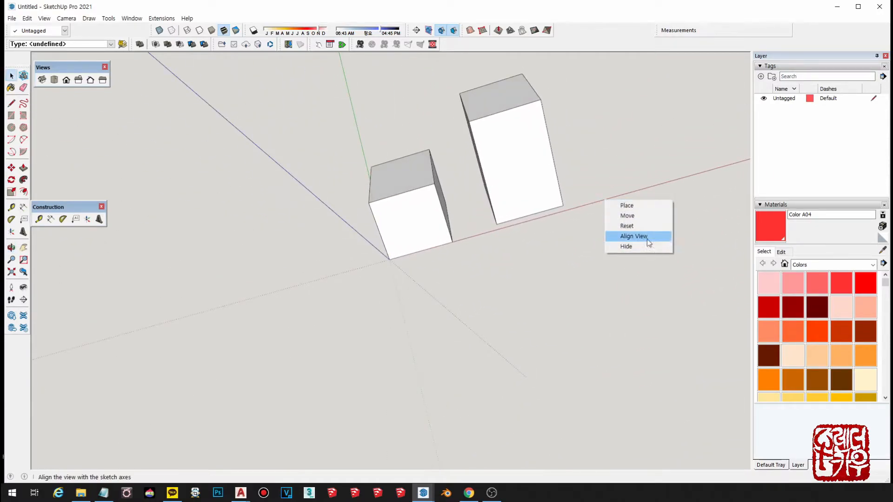
left_click(647, 227)
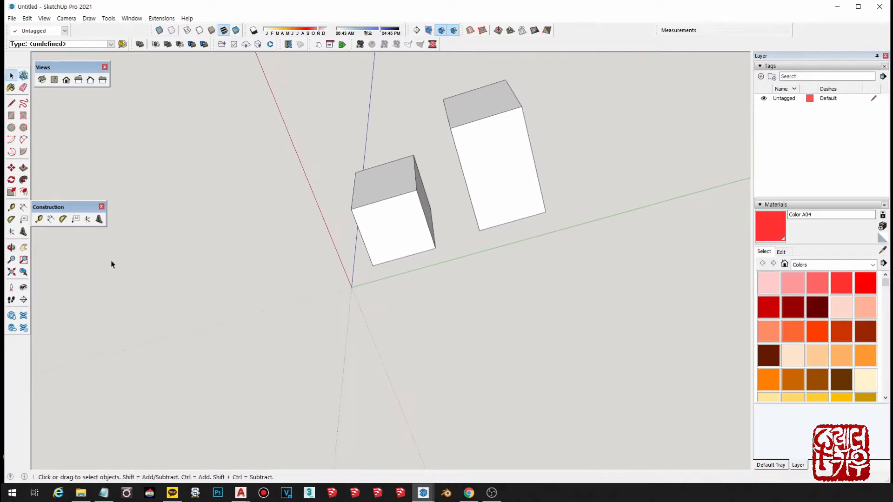
Step: Place the axes origin at the red-topped box's lower front corner, with red along its bottom edge and green up its vertical edge
left_click(12, 272)
middle_click_drag(465, 232, 488, 232)
left_click(42, 81)
middle_click_drag(532, 299, 401, 247)
middle_click_drag(460, 238, 458, 218, "shift")
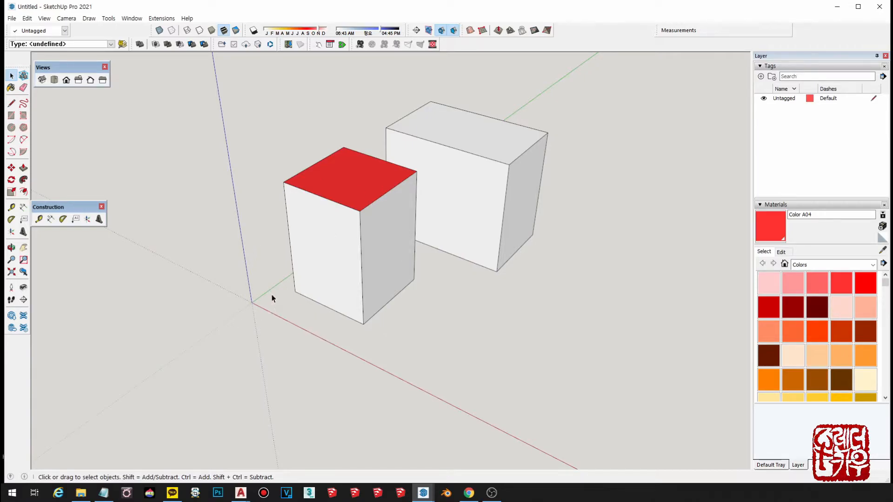
left_click(87, 219)
left_click(295, 292)
left_click(346, 318)
left_click(285, 217)
Step: Align the view to the axes placed on the red-topped box's front face
right_click(411, 350)
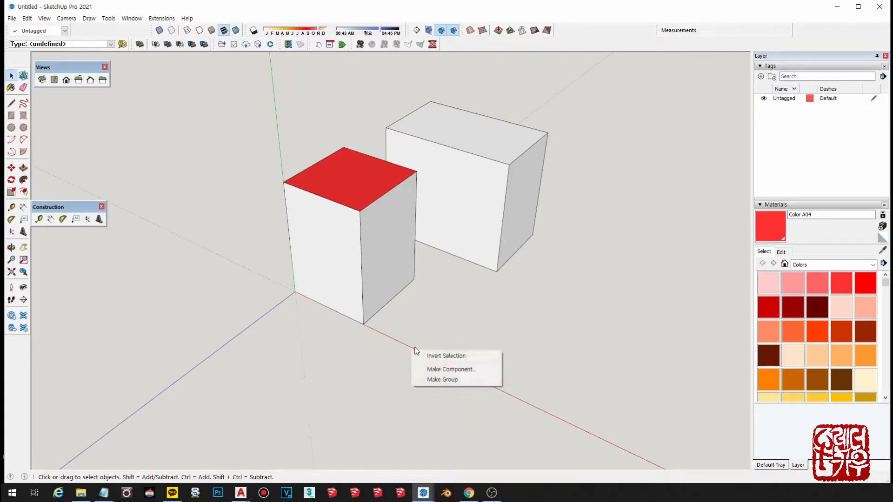
right_click(408, 347)
left_click(437, 384)
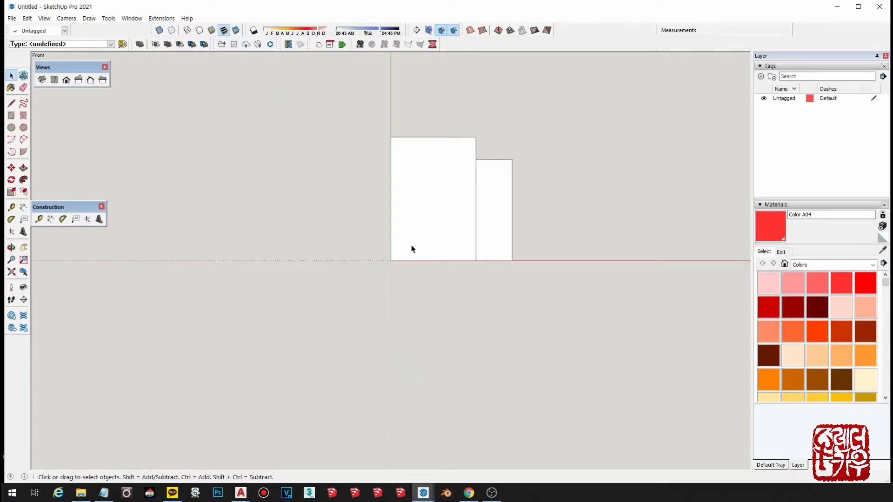
Step: Hide the drawing axes in a perspective view of both boxes
middle_click_drag(462, 263, 432, 348)
right_click(431, 329)
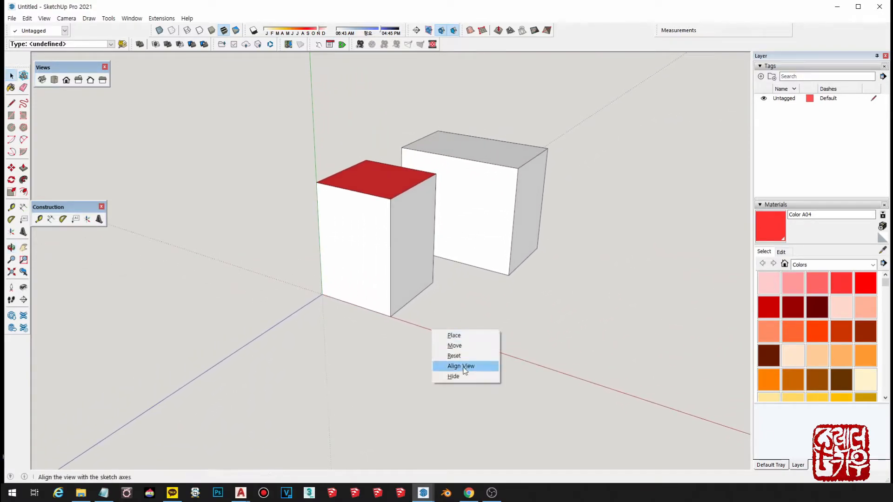
left_click(467, 377)
middle_click_drag(353, 335, 381, 302)
scroll(382, 272, "up", 4)
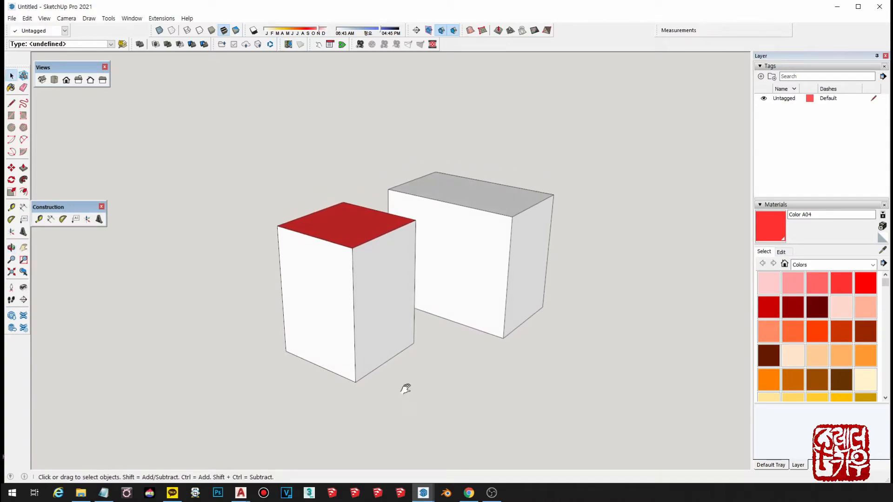
middle_click_drag(407, 390, 388, 378, "shift")
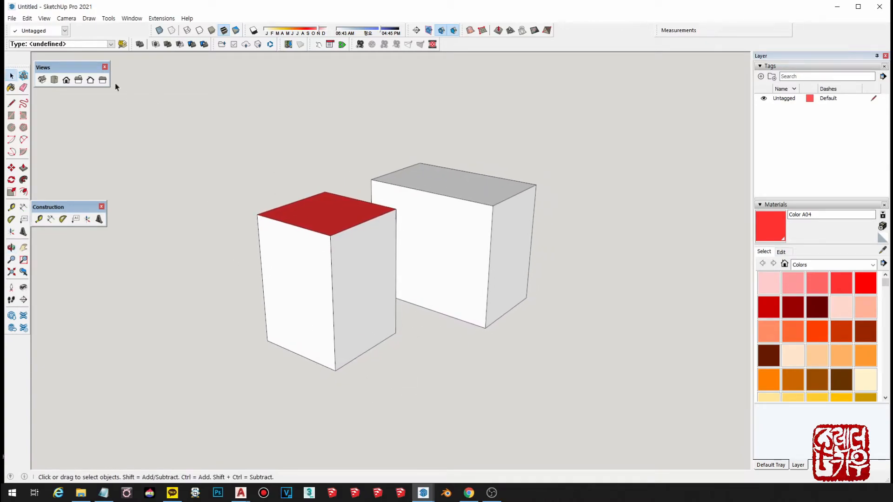
Step: Show the drawing axes again, and toggle their display off and on twice more, leaving them shown
left_click(44, 18)
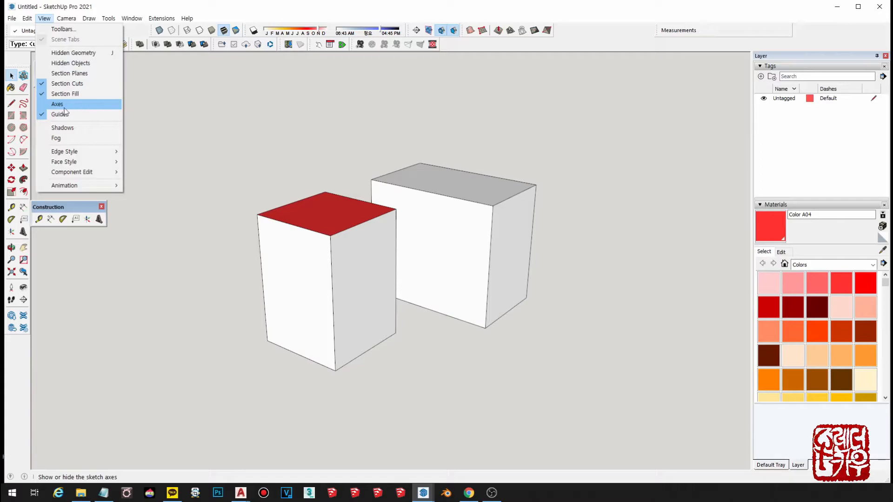
left_click(64, 107)
left_click(44, 18)
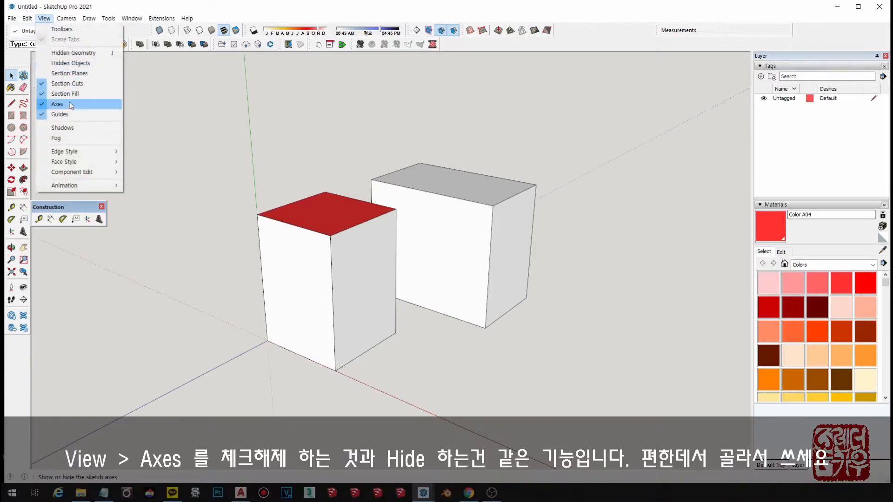
left_click(70, 104)
left_click(47, 20)
left_click(64, 104)
left_click(44, 18)
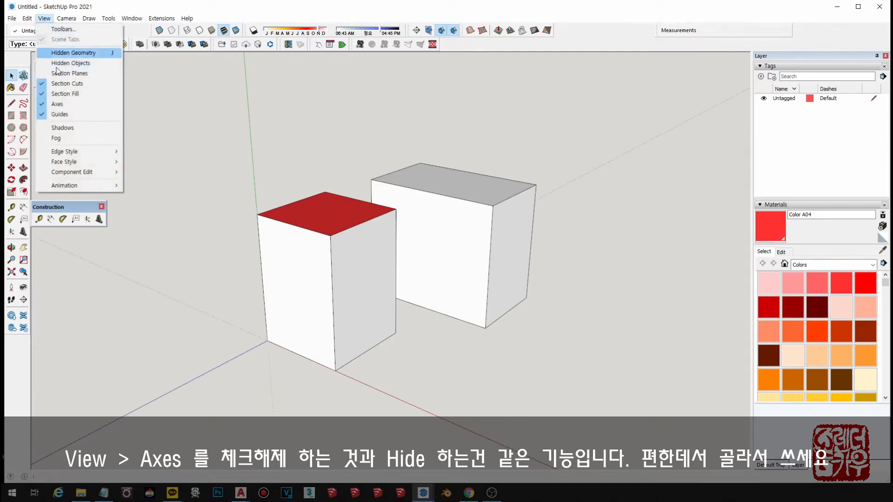
left_click(64, 104)
left_click(44, 18)
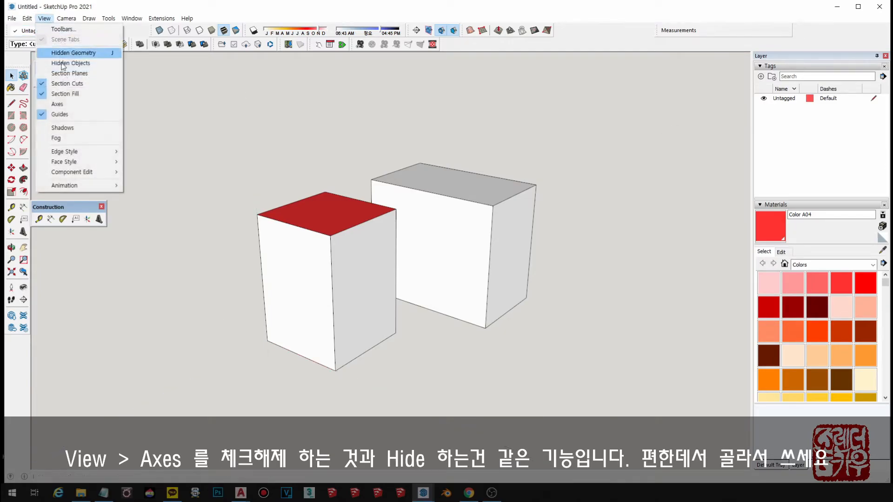
left_click(63, 102)
middle_click_drag(513, 337, 507, 299)
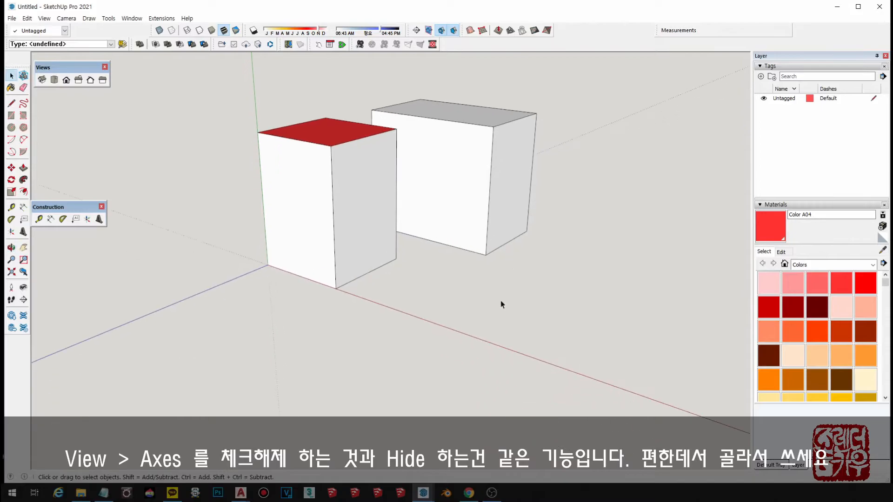
left_click(86, 220)
key("space")
right_click(386, 308)
right_click(370, 303)
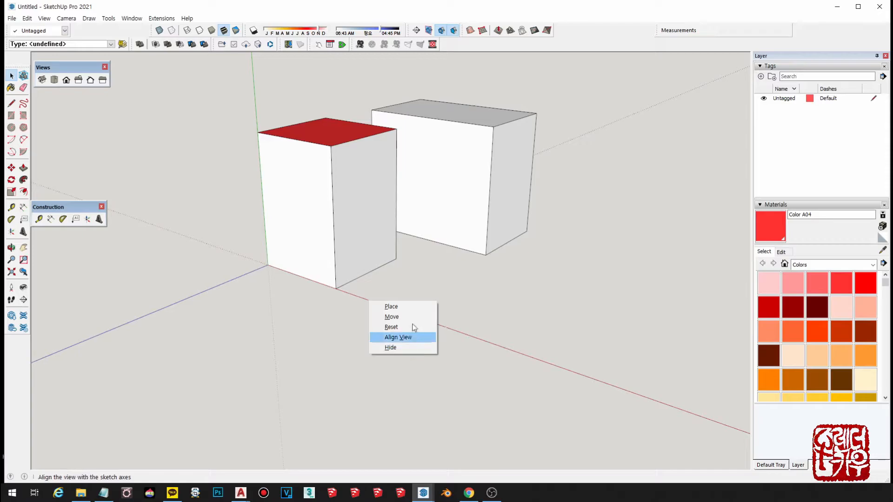
left_click(590, 266)
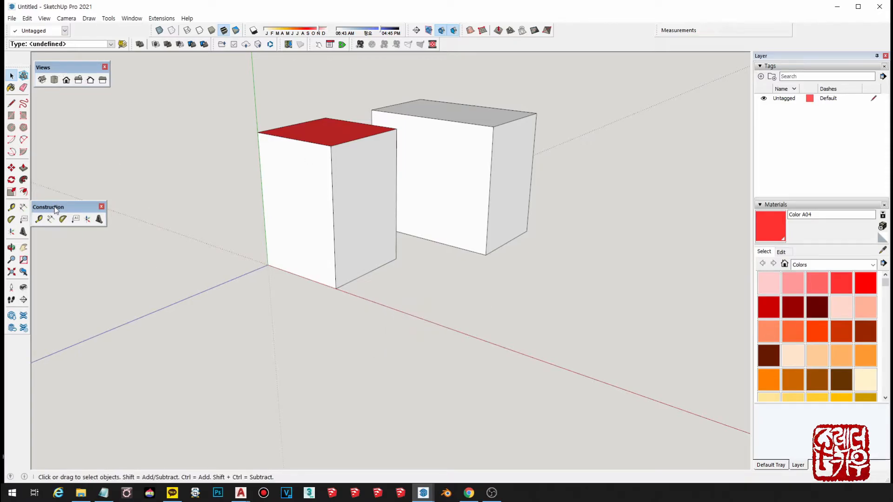
Step: Dock the floating Views toolbar back among the other toolbars, beside the Untagged tag selector
left_click_drag(49, 68, 76, 23)
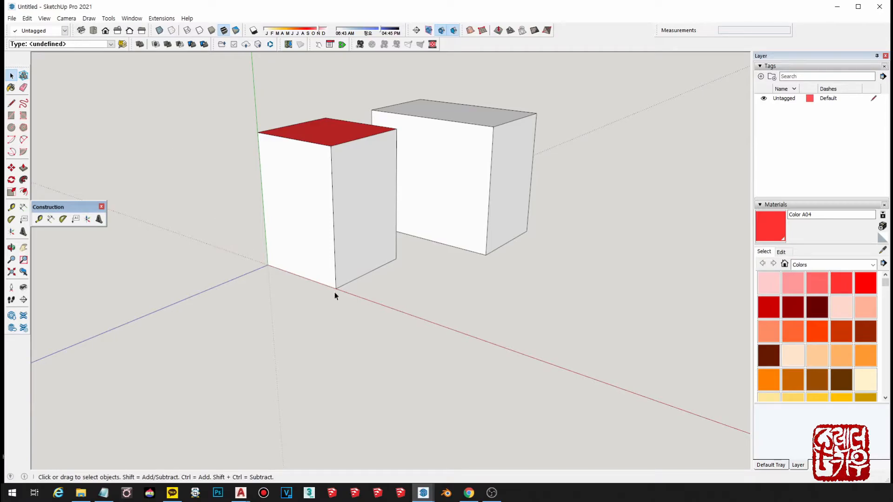
Step: Switch to the other open SketchUp model with the floor plan and bring the core with three elevators into close view
scroll(470, 320, "down", 2)
middle_click_drag(435, 297, 413, 300)
scroll(513, 333, "up", 1)
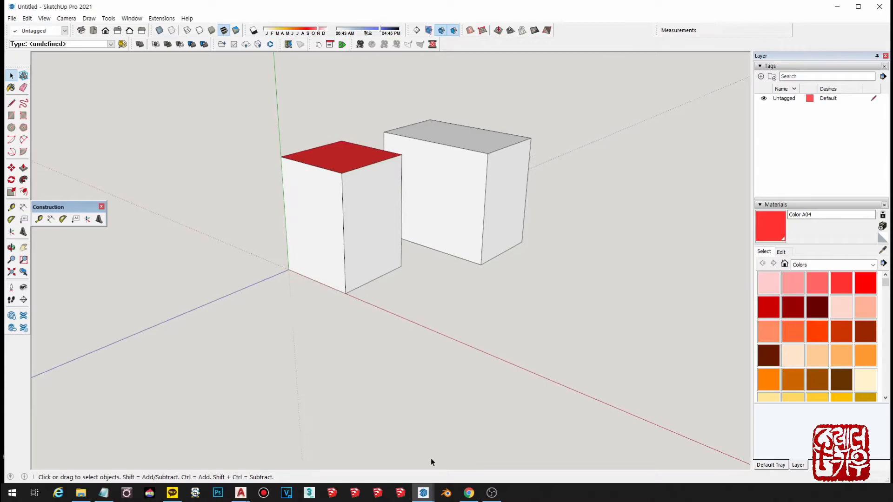
mouse_move(424, 500)
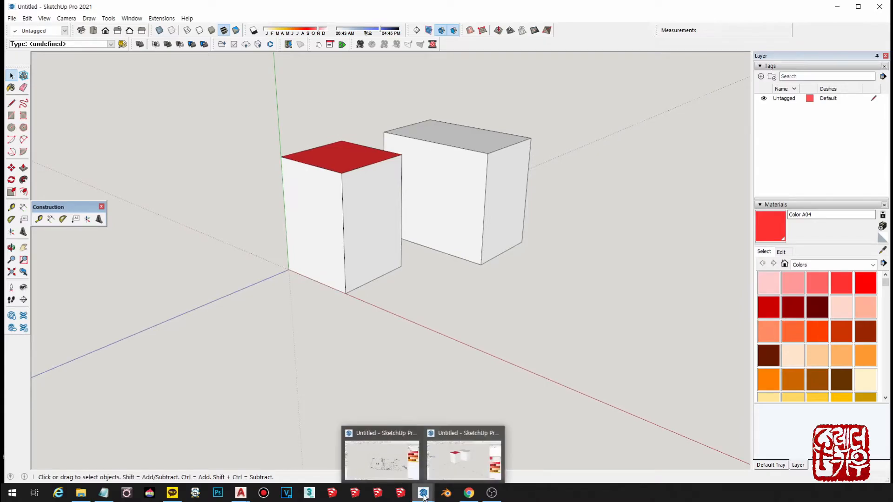
left_click(383, 448)
scroll(424, 324, "up", 2)
middle_click_drag(423, 324, 462, 341)
scroll(383, 314, "up", 4)
middle_click_drag(406, 331, 442, 327, "shift")
scroll(442, 326, "down", 3)
scroll(292, 319, "up", 3)
middle_click_drag(305, 299, 381, 351)
scroll(408, 309, "down", 4)
scroll(450, 349, "up", 5)
scroll(380, 352, "up", 8)
Step: Draw a rectangle over the long wall strip running along the three elevators
key("r")
left_click(293, 358)
middle_click_drag(352, 257, 283, 282, "shift")
scroll(300, 342, "up", 1)
scroll(271, 307, "up", 1)
left_click(261, 305)
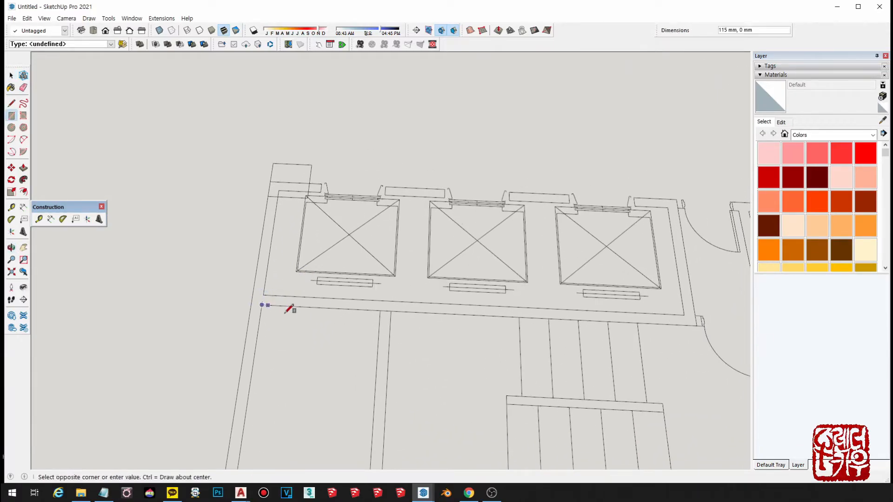
left_click(686, 315)
Step: Extrude the rectangle 3000 mm into a wall and select the whole wall
middle_click_drag(686, 316, 571, 273)
key("p")
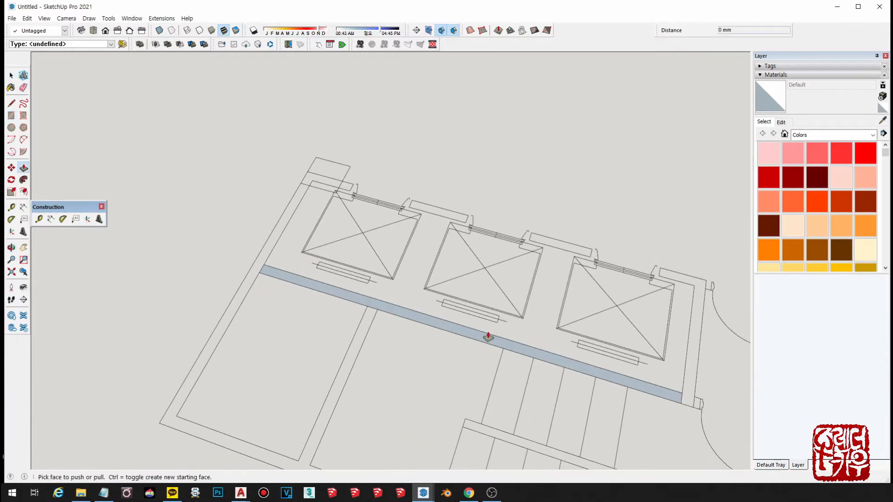
left_click(486, 335)
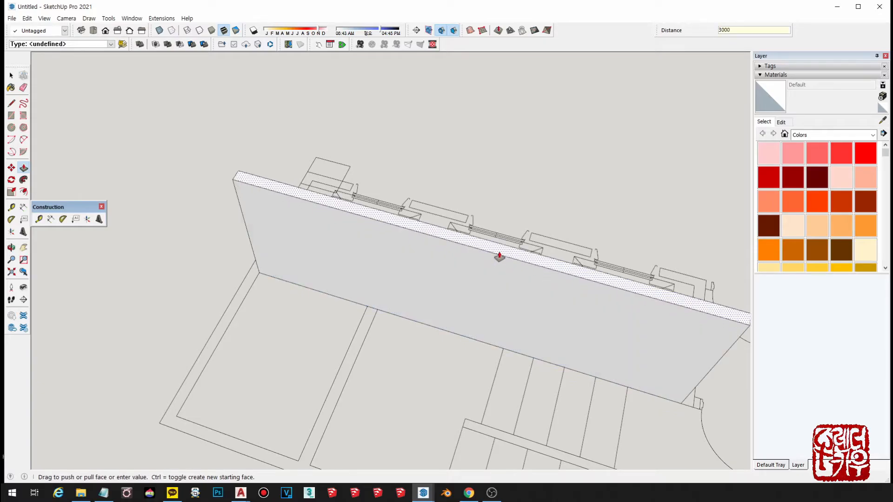
key("Return")
key("space")
middle_click_drag(530, 256, 296, 199)
left_click(265, 141)
triple_click(265, 140)
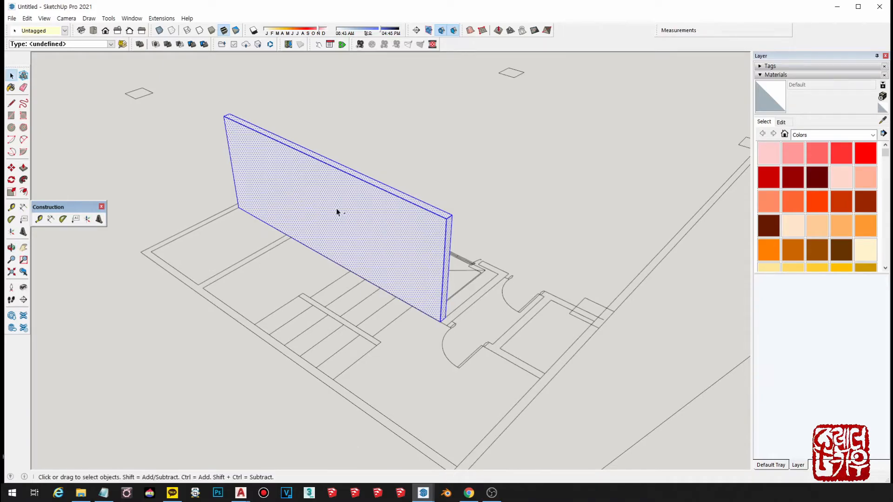
middle_click_drag(371, 242, 339, 333)
key("q")
key("space")
Step: Draw a rectangle over the short end wall beside the elevators and extrude it to the height of the long wall
key("r")
left_click(342, 325)
left_click(510, 359)
middle_click_drag(515, 357, 369, 344)
key("p")
left_click(373, 335)
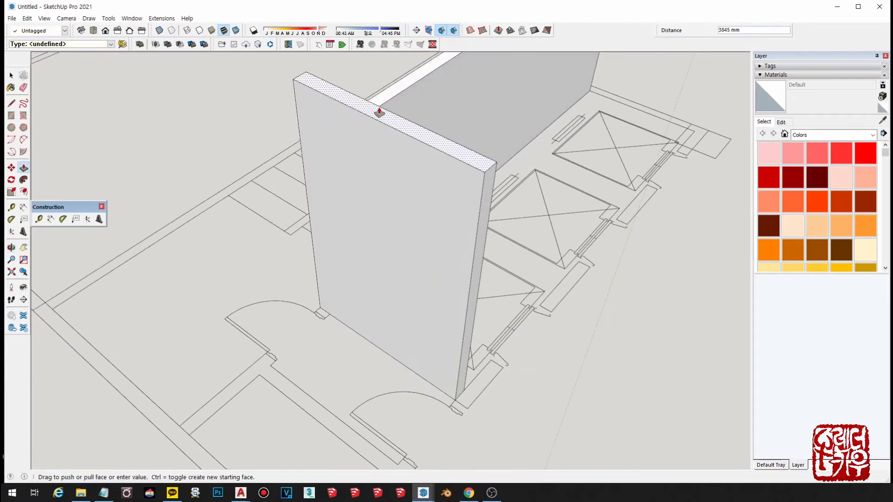
left_click(412, 91)
Step: Group the short end wall and copy it across the doorway to the opposite door jamb
key("space")
double_click(371, 225)
middle_click_drag(371, 226, 464, 359)
scroll(464, 358, "up", 2)
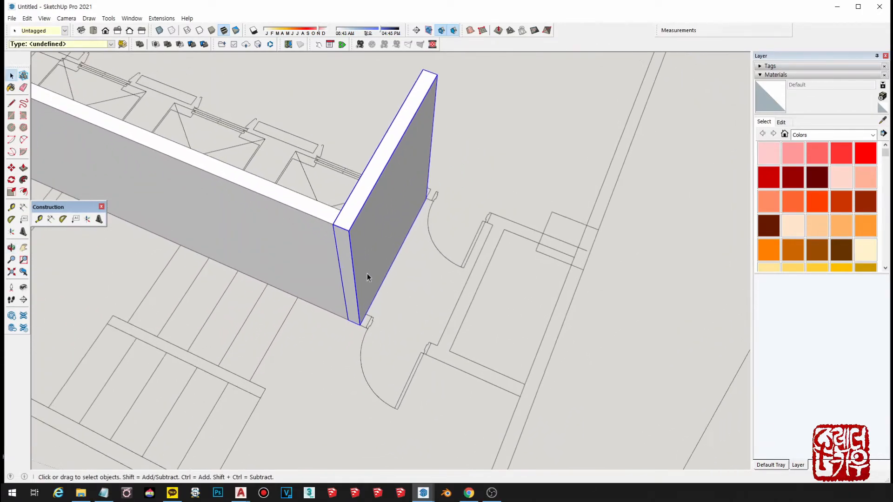
middle_click_drag(367, 274, 384, 260)
scroll(384, 261, "up", 3)
key("m")
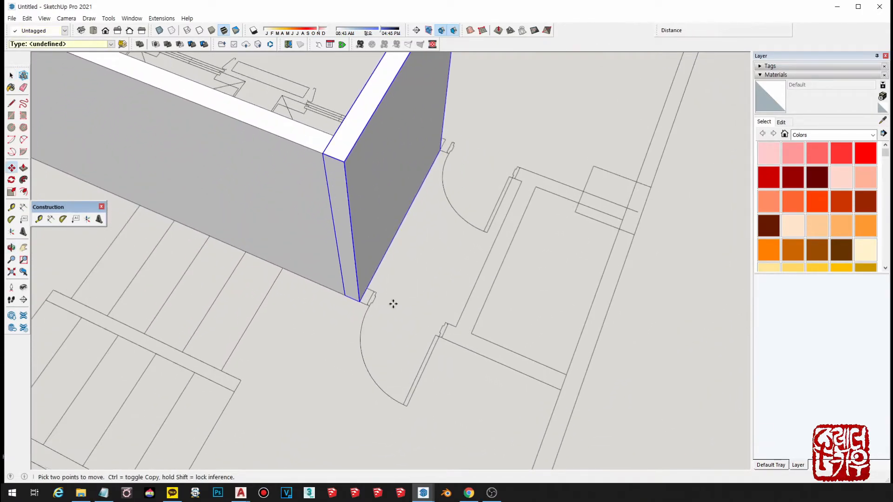
left_click(360, 303)
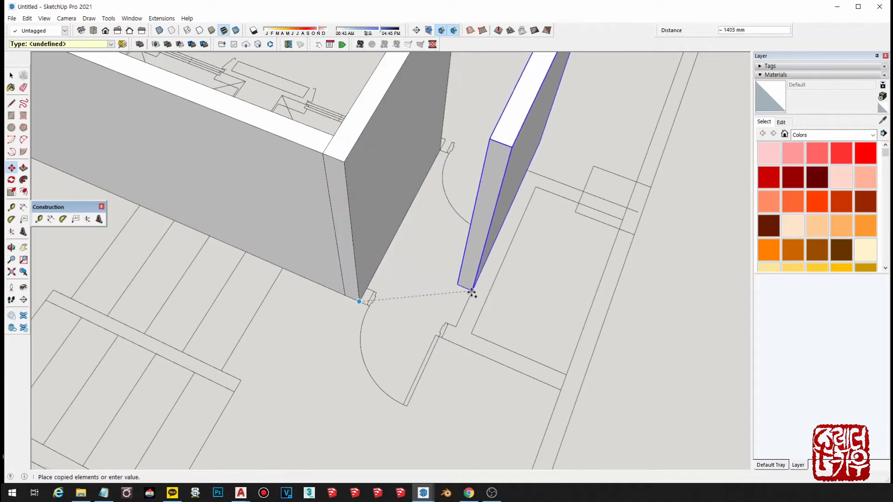
left_click(468, 331)
Step: Scale the length of the copied wall to fit the wall line in the plan
middle_click_drag(546, 301, 481, 231)
key("s")
left_click(480, 237)
key("space")
key("s")
left_click(479, 238)
left_click(443, 303)
key("space")
Step: Copy the scaled wall end to end, placing the copy at its far bottom corner
middle_click_drag(443, 303, 613, 315)
key("m")
key("ctrl")
left_click(335, 239)
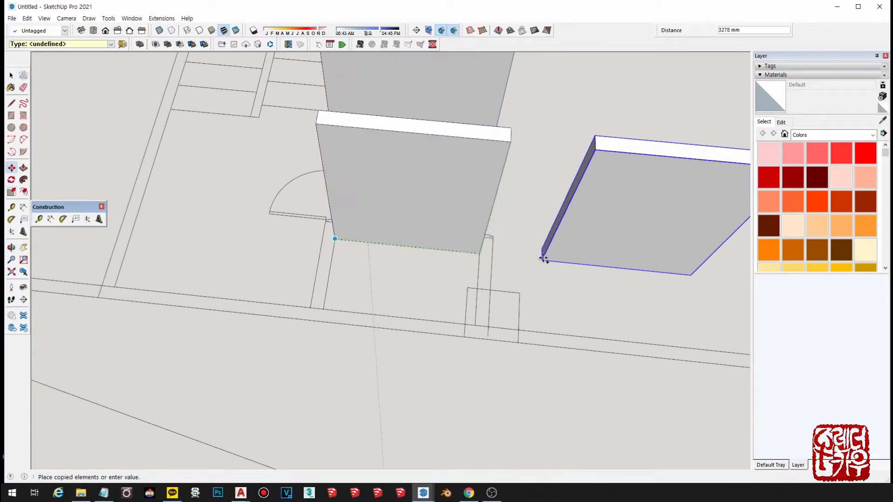
left_click(481, 254)
Step: Rotate the new wall copy about the shared corner to follow the perpendicular wall line towards the building's outer wall
middle_click_drag(481, 255, 595, 261)
key("q")
left_click(459, 223)
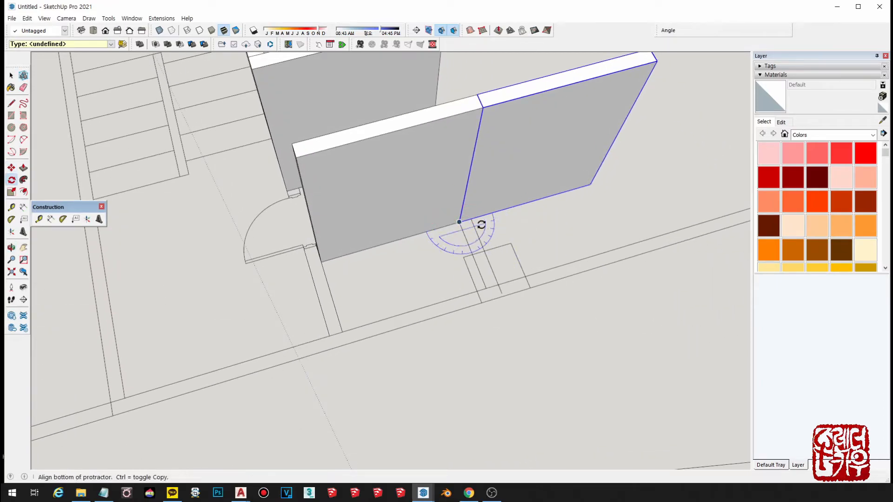
left_click(501, 211)
left_click(484, 284)
Step: Scale the rotated wall so one end stops at the outer wall line and the other meets the neighbouring wall
key("s")
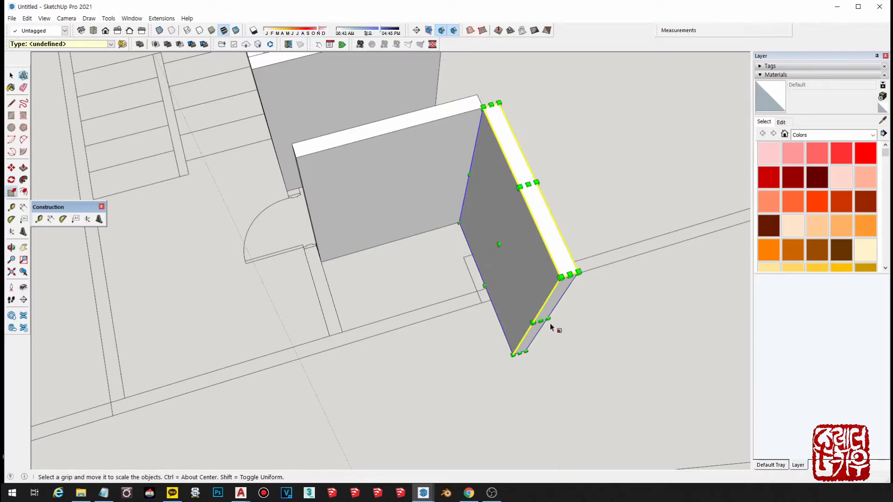
left_click_drag(541, 320, 478, 291)
key("space")
scroll(506, 298, "down", 3)
middle_click_drag(544, 291, 355, 347)
scroll(355, 351, "up", 2)
key("s")
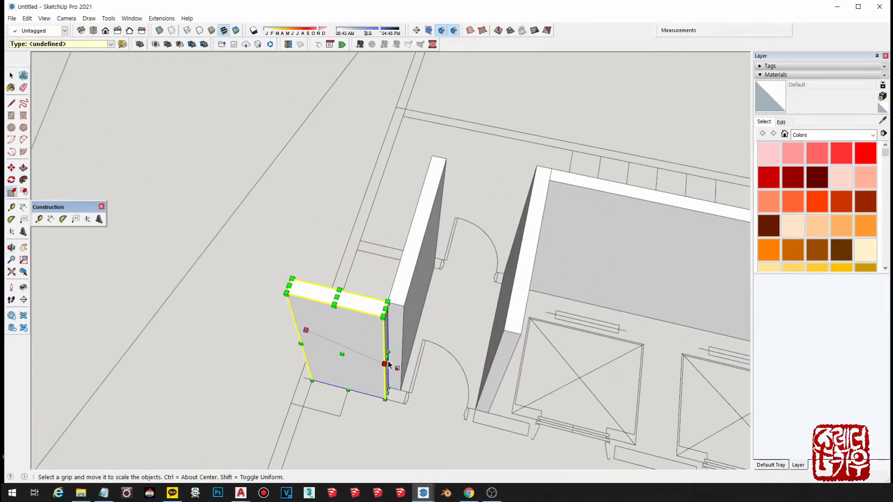
left_click_drag(385, 359, 404, 306)
key("space")
Step: Examine the modelled walls and the whole floor plan, comparing the axis-parallel building parts with the angled ones
scroll(405, 306, "down", 2)
middle_click_drag(372, 294, 604, 274)
middle_click_drag(382, 245, 665, 365)
scroll(498, 268, "down", 2)
middle_click_drag(498, 270, 646, 289)
left_click(423, 319)
scroll(428, 284, "down", 8)
middle_click_drag(481, 260, 442, 355, "shift")
scroll(445, 329, "down", 2)
middle_click_drag(356, 321, 473, 347)
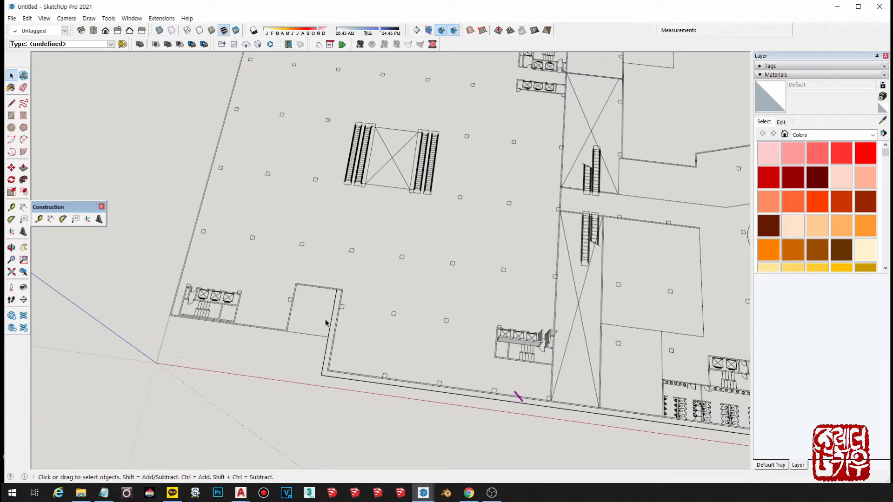
scroll(481, 306, "down", 1)
scroll(532, 352, "up", 2)
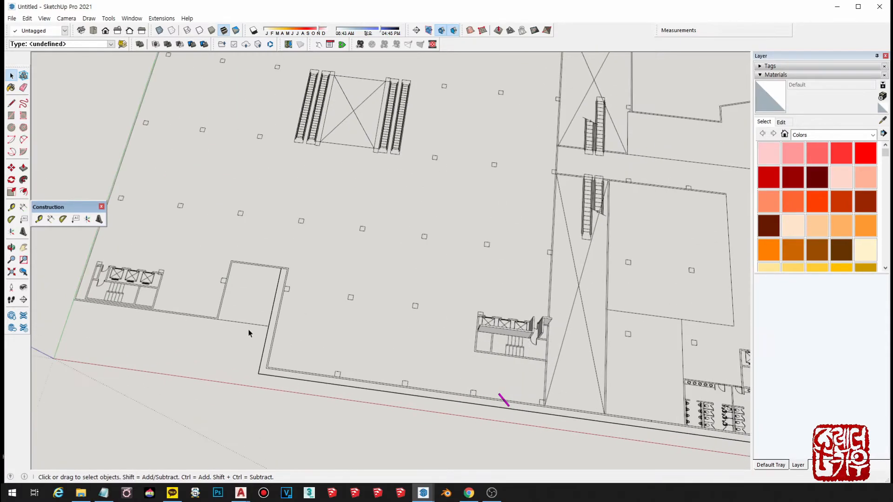
scroll(256, 329, "down", 1)
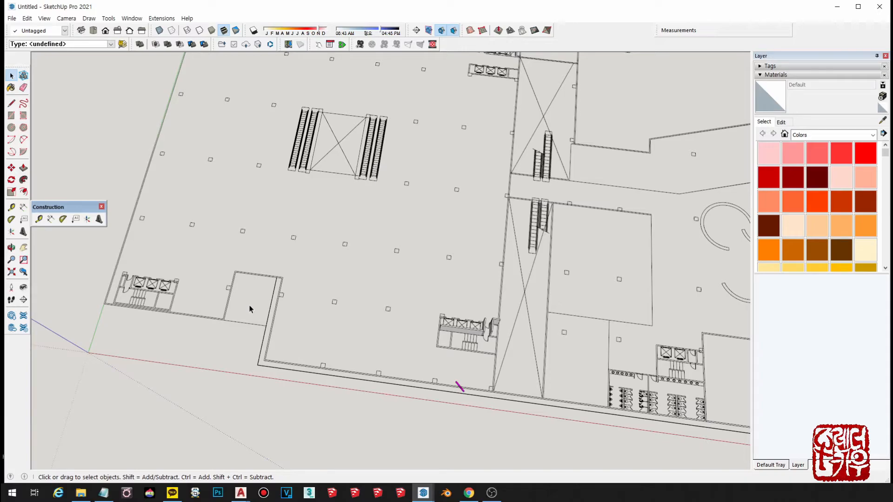
middle_click_drag(661, 212, 405, 241, "shift")
scroll(403, 238, "down", 5)
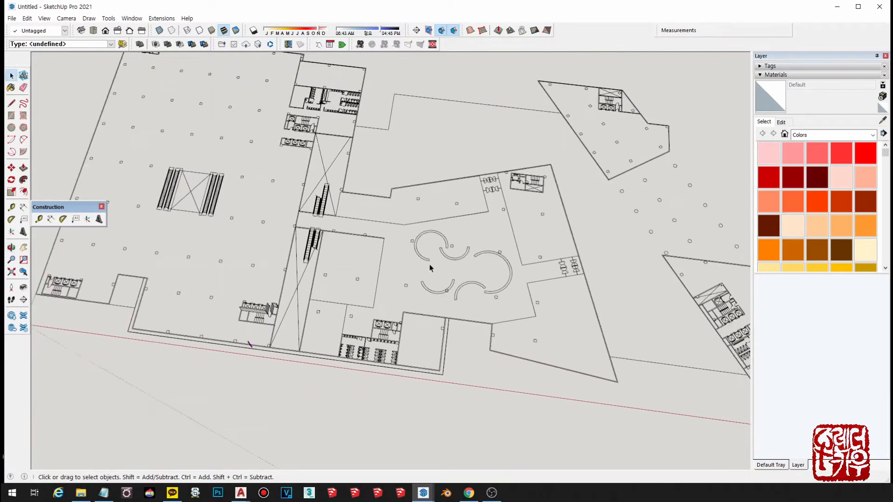
middle_click_drag(581, 331, 545, 335, "shift")
left_click_drag(522, 232, 734, 480)
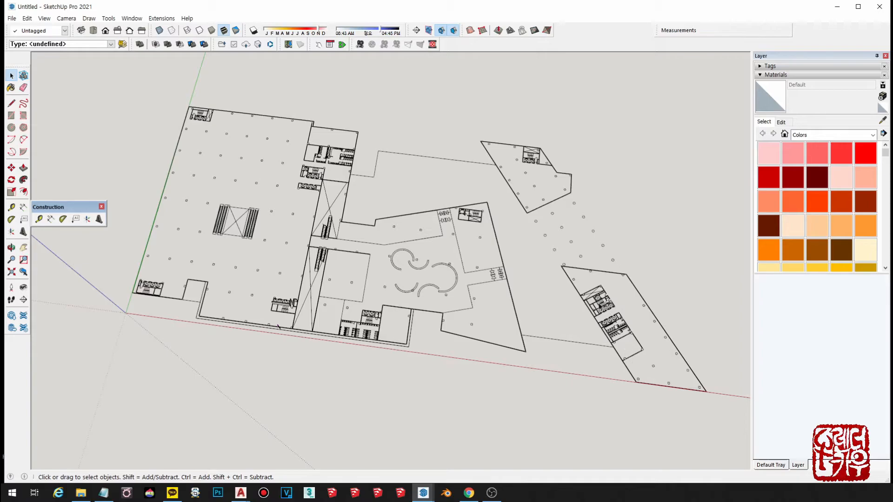
Step: Try to draw a regular rectangle over the slanted wall beside the restrooms in the angled building
scroll(637, 356, "up", 5)
middle_click_drag(633, 354, 560, 335, "shift")
scroll(580, 335, "up", 4)
middle_click_drag(628, 395, 603, 447, "shift")
scroll(483, 295, "up", 2)
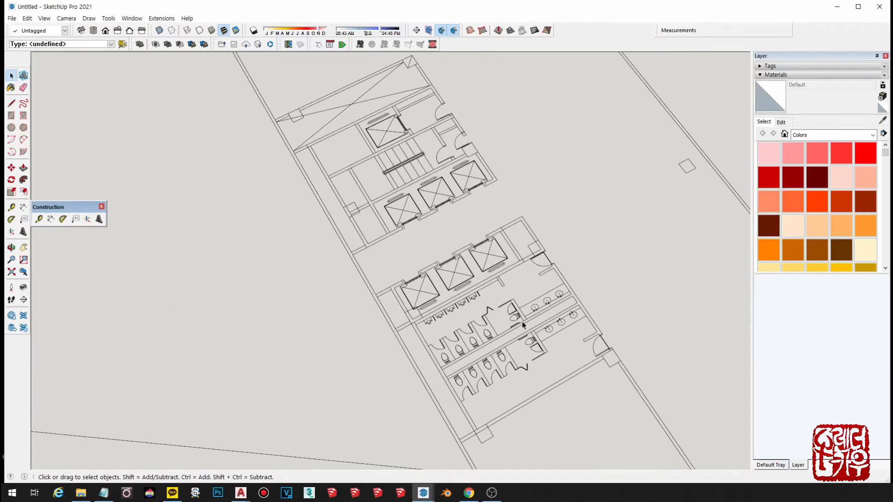
middle_click_drag(529, 326, 473, 308, "shift")
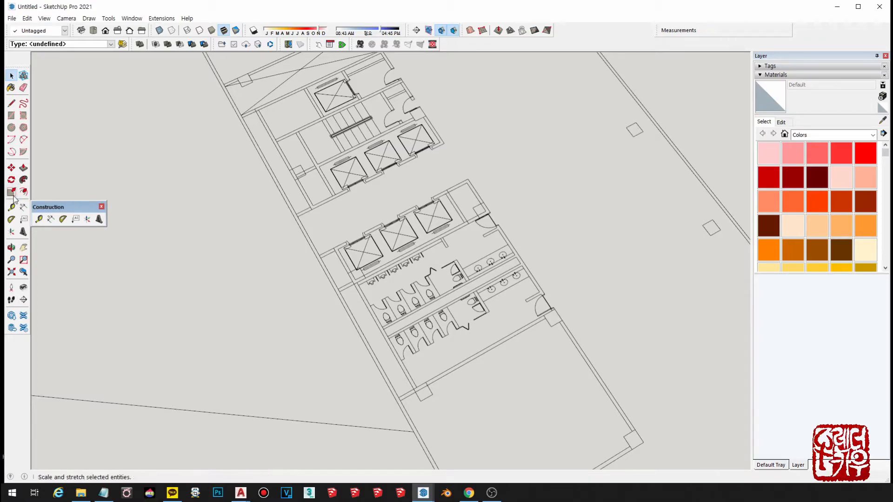
left_click(12, 116)
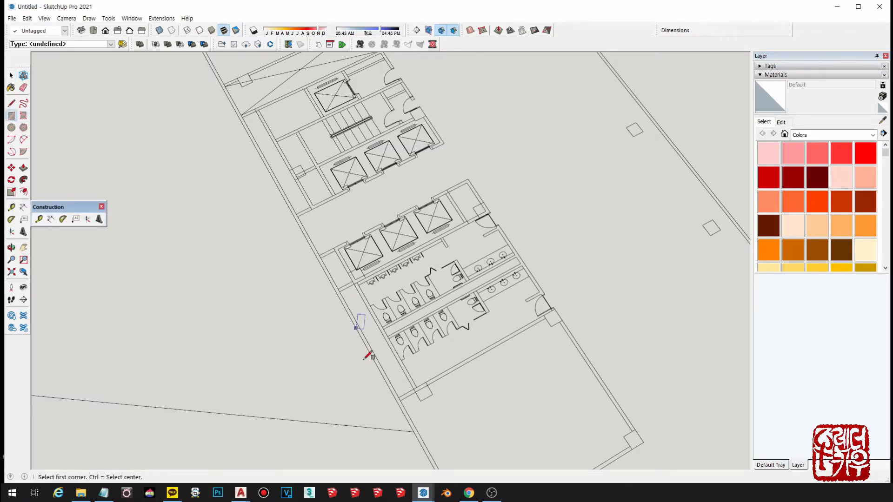
scroll(405, 399, "up", 3)
left_click(401, 389)
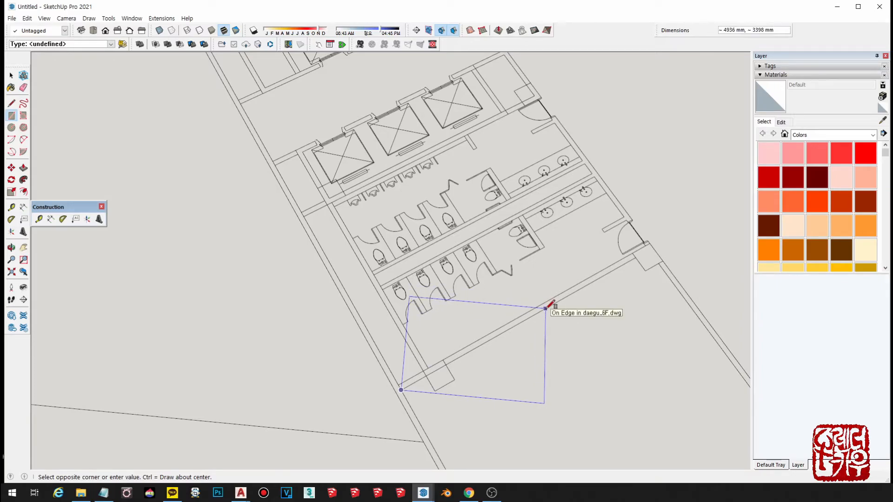
key("space")
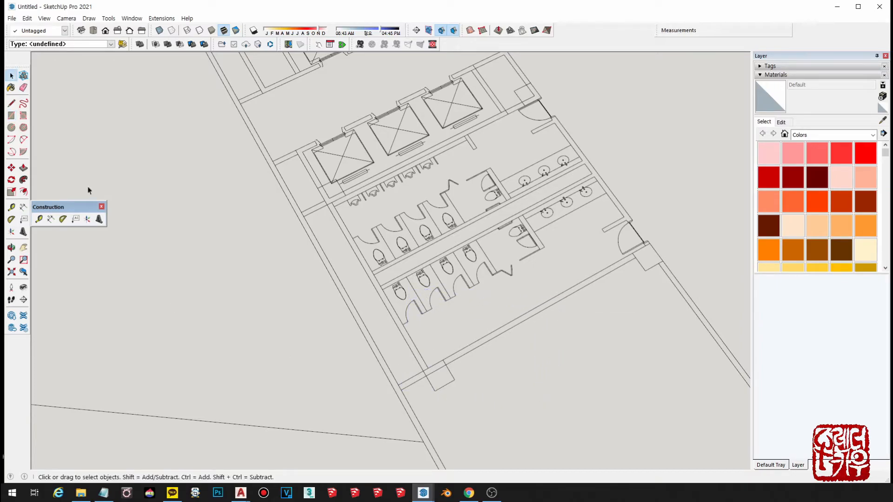
Step: Trace edges of the slanted restroom wall strip with the Line tool
left_click(11, 103)
scroll(399, 388, "up", 2)
left_click(396, 381)
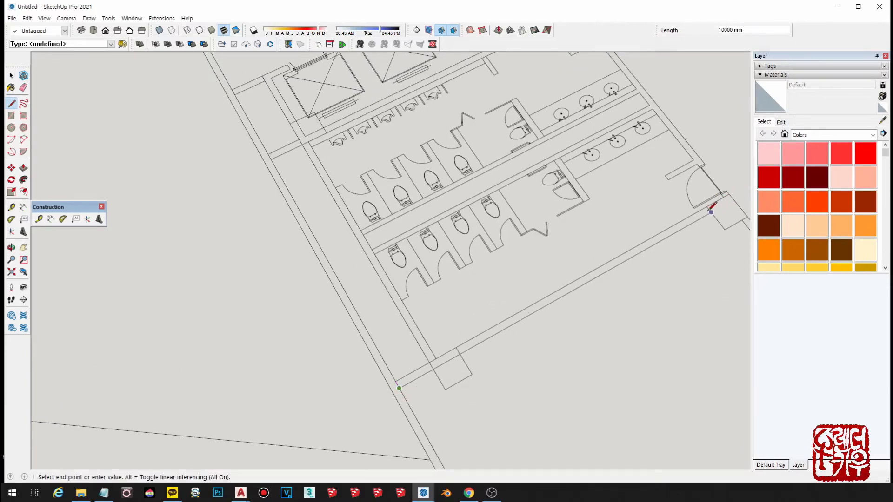
scroll(708, 207, "up", 4)
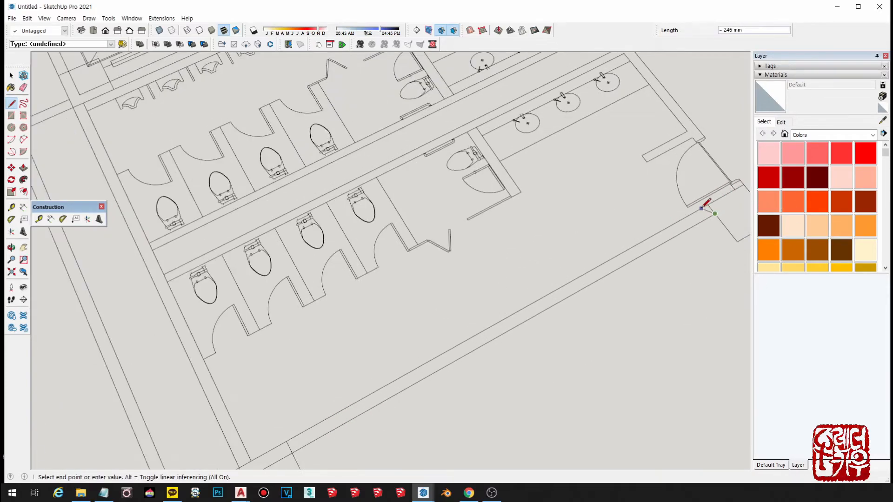
left_click(706, 205)
scroll(707, 206, "down", 3)
left_click(704, 204)
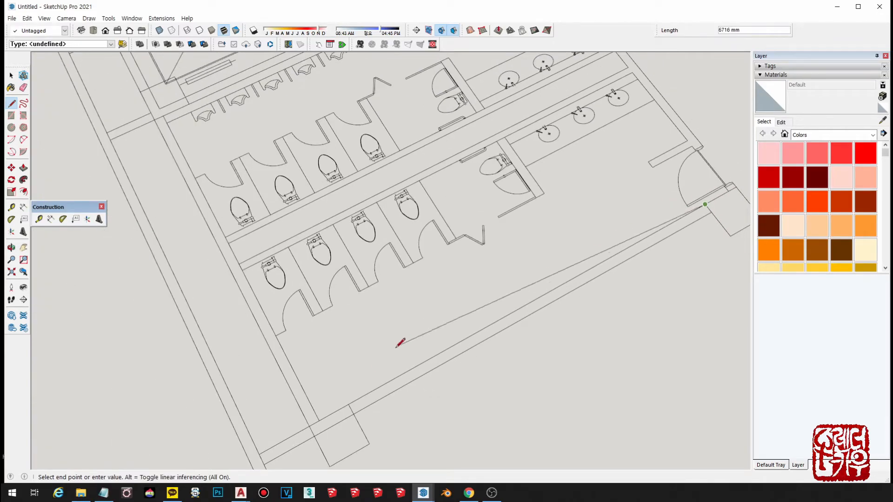
left_click(309, 426)
scroll(417, 324, "down", 3)
key("space")
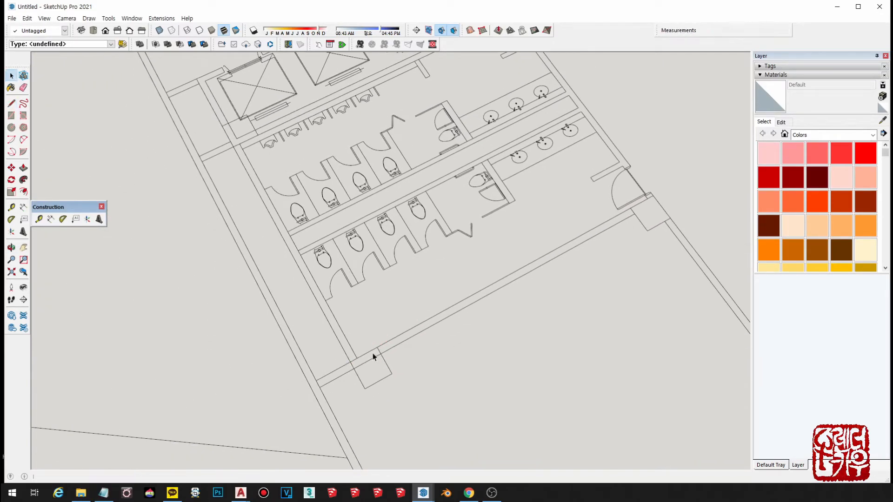
Step: Draw a line along the full inner edge of the slanted wall strip to close it into a face
left_click(370, 359)
left_click(498, 283)
key("l")
left_click(631, 208)
left_click(318, 379)
key("space")
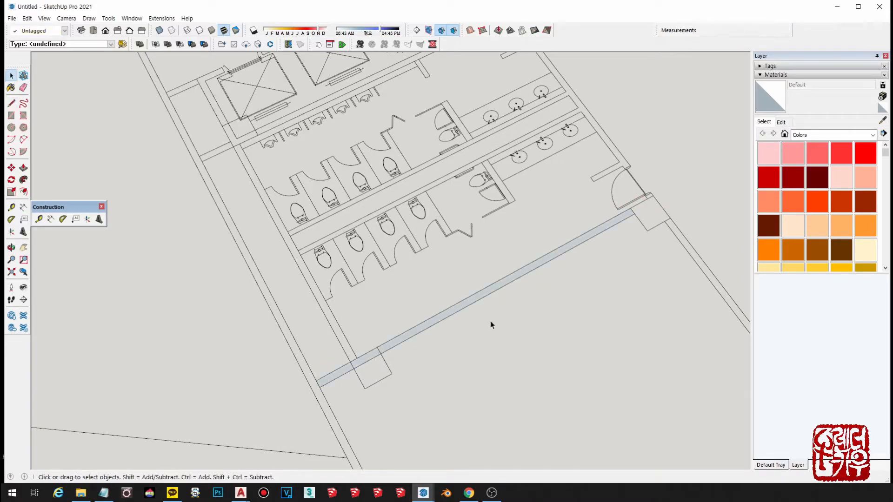
Step: Extrude the slanted strip face upward about 3750 mm into a wall
key("p")
left_click(473, 302)
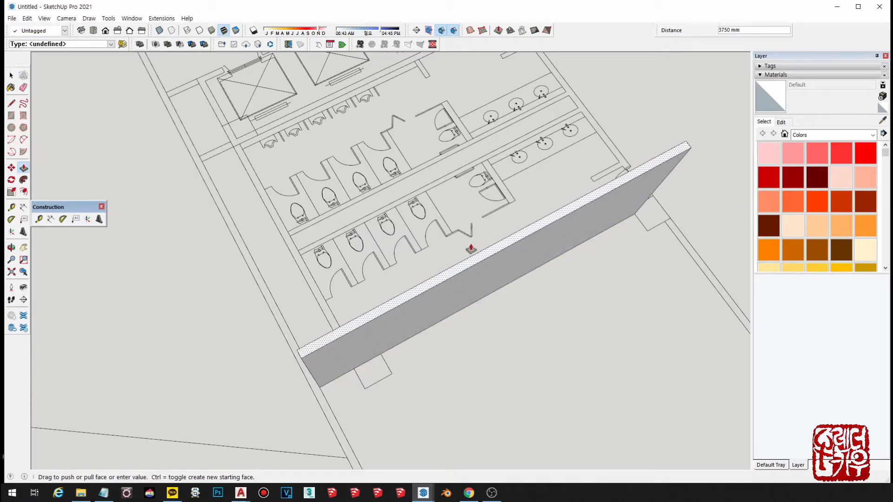
key("space")
scroll(471, 244, "down", 3)
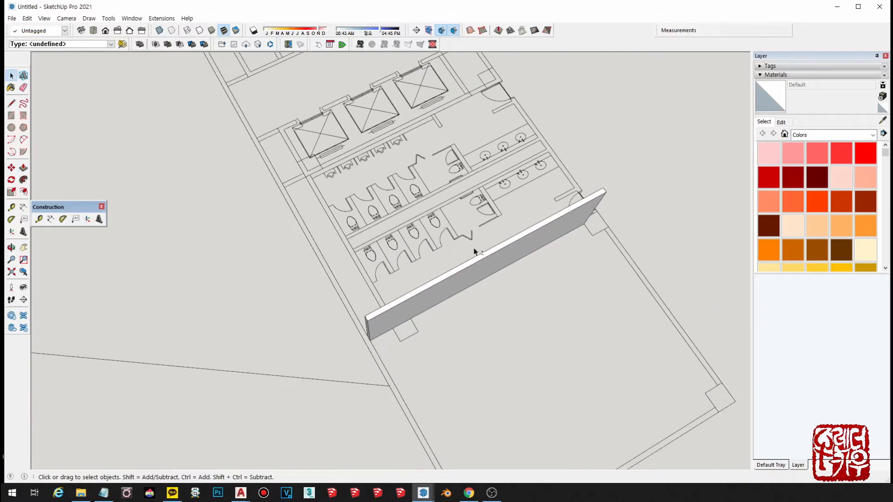
middle_click_drag(473, 247, 495, 322, "shift")
scroll(543, 259, "down", 2)
mouse_move(546, 261)
middle_mouse_down("shift")
mouse_move(584, 274)
mouse_move(571, 359)
mouse_move(552, 319)
middle_mouse_up("shift")
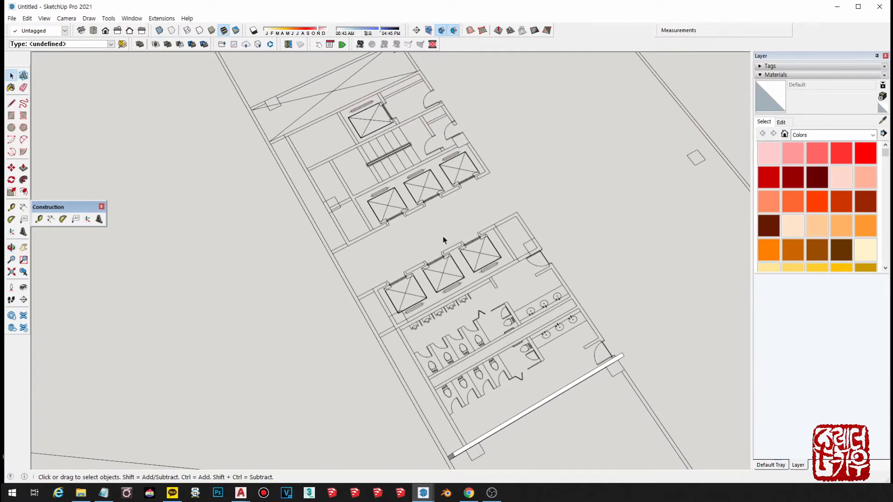
Step: Delete the extruded slanted wall beside the restrooms
middle_click_drag(534, 365, 501, 259)
scroll(496, 366, "up", 2)
left_click(497, 366)
key("Delete")
mouse_move(495, 301)
middle_mouse_down()
mouse_move(470, 165)
mouse_move(511, 302)
middle_mouse_up()
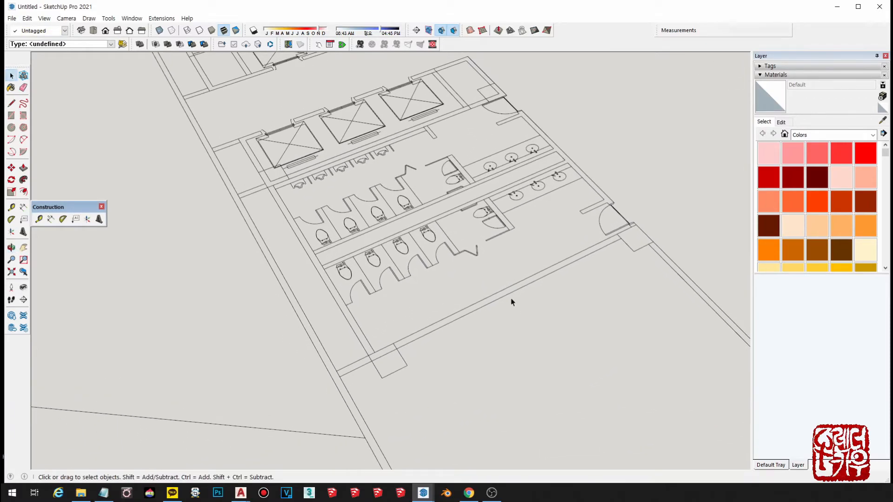
Step: Draw a rotated rectangle about 10000 mm long over the slanted wall strip below the restrooms
left_click(23, 117)
scroll(368, 354, "up", 2)
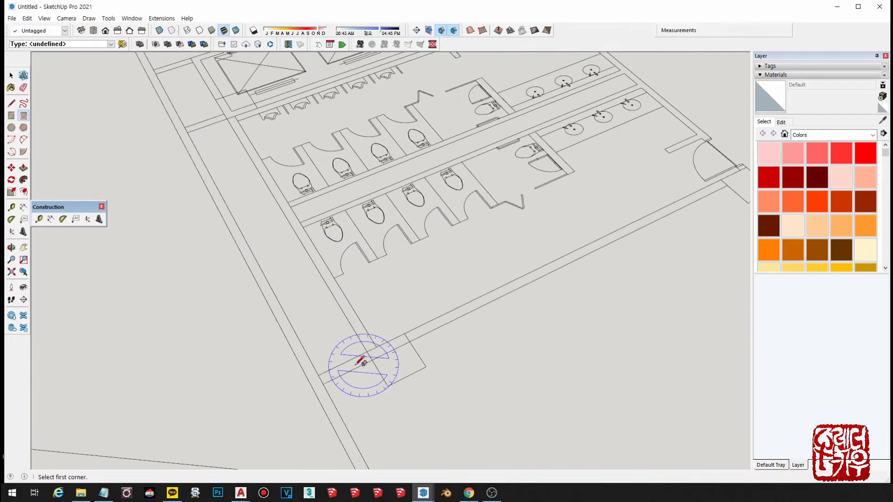
left_click(323, 384)
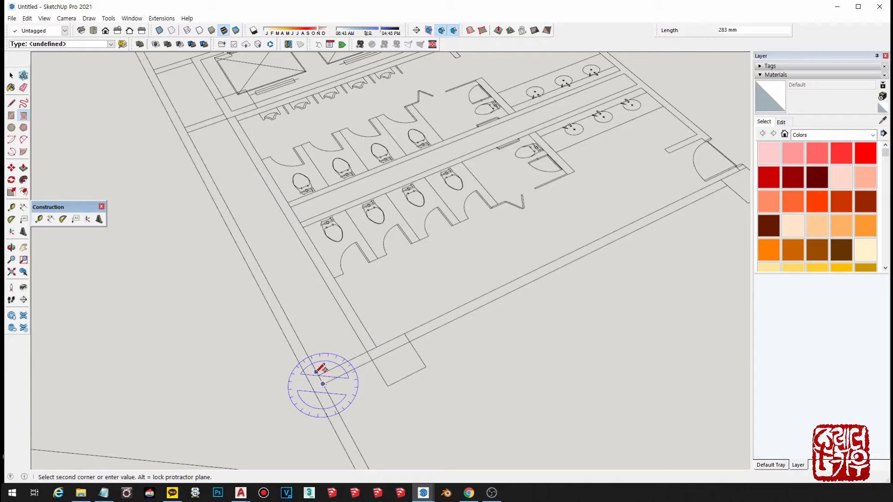
left_click(728, 185)
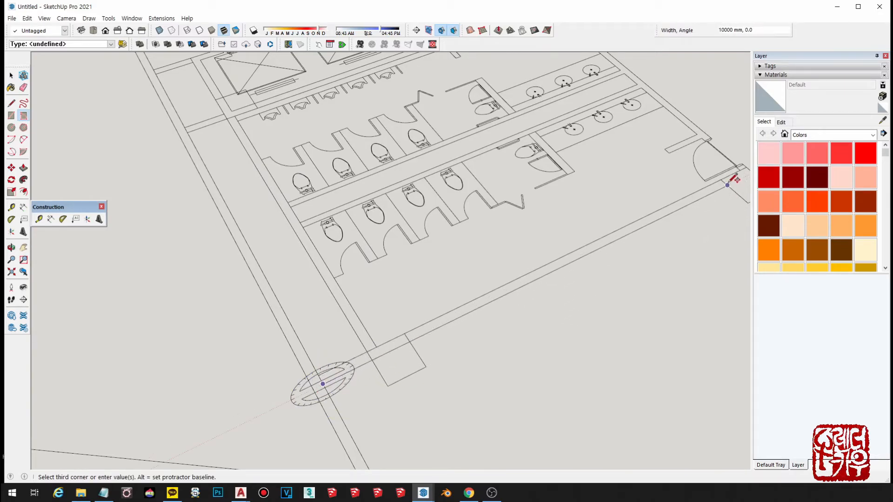
left_click(729, 184)
scroll(733, 184, "down", 3)
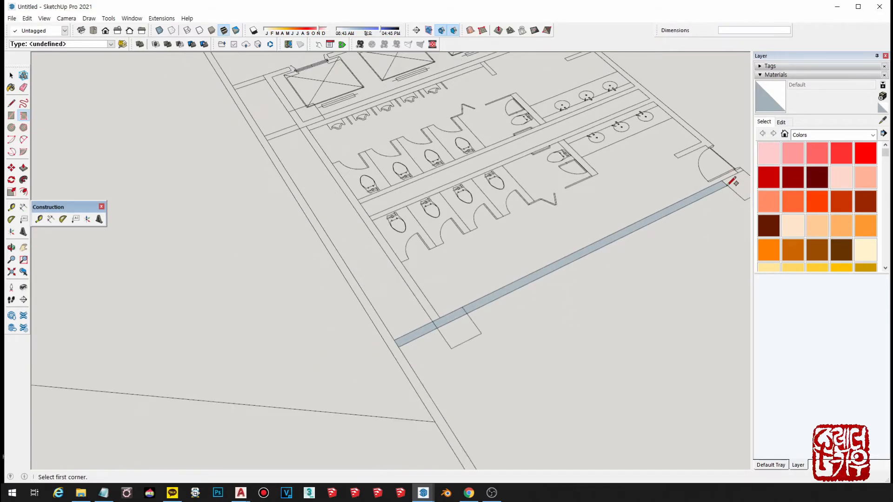
Step: Extrude the slanted rectangle upward into a wall with Push/Pull
key("p")
left_click(654, 223)
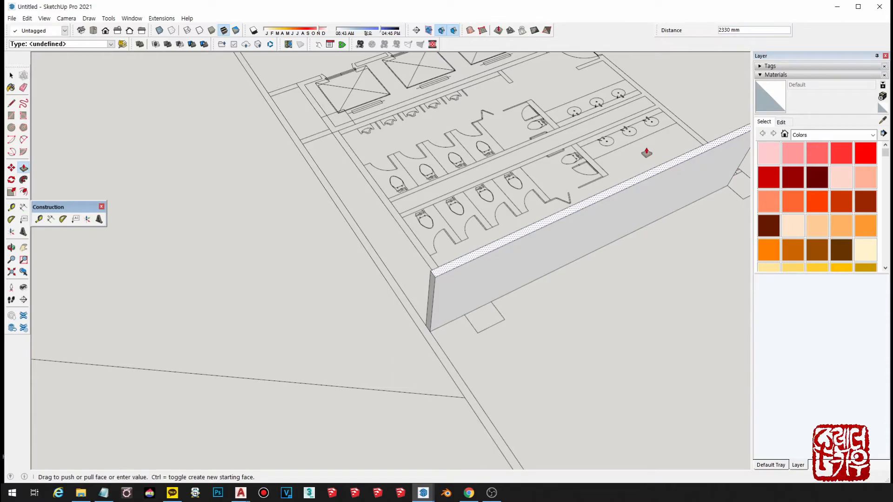
key("Return")
scroll(527, 244, "down", 1)
middle_click_drag(530, 242, 484, 295)
key("space")
Step: Select all of the slanted wall's connected geometry and make it a group
scroll(485, 296, "up", 2)
scroll(152, 239, "up", 1)
middle_click_drag(402, 232, 389, 201)
scroll(551, 242, "down", 2)
middle_click_drag(551, 266, 479, 273)
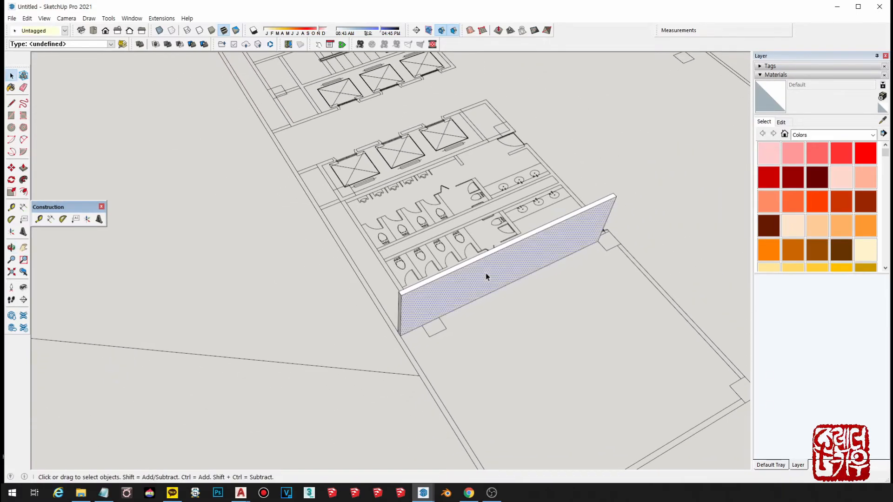
triple_click(485, 273)
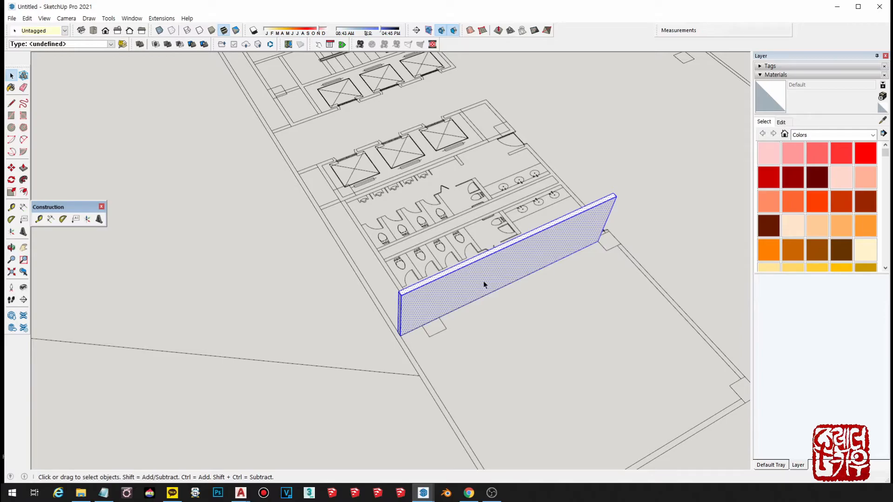
key("g")
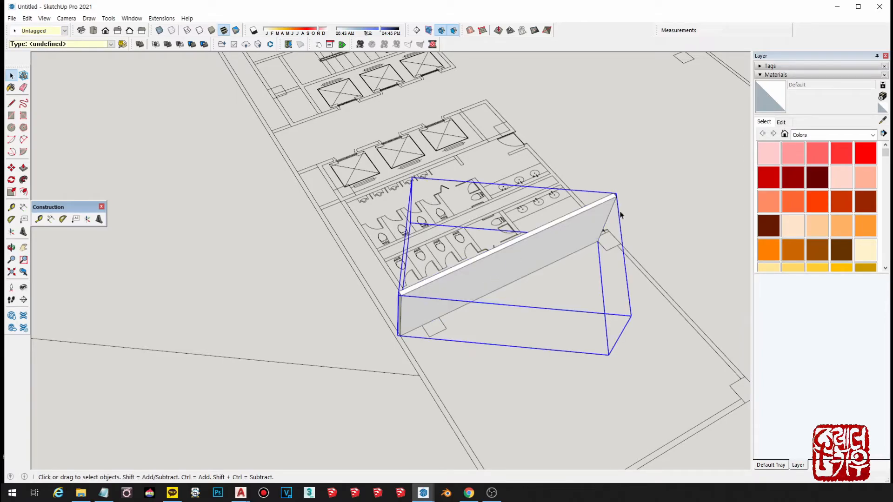
Step: Examine the slanted wall group's bounding box against the model's drawing axes across the whole floor plan
scroll(612, 236, "down", 8)
middle_click_drag(576, 249, 675, 324, "shift")
scroll(654, 302, "down", 3)
scroll(655, 301, "down", 2)
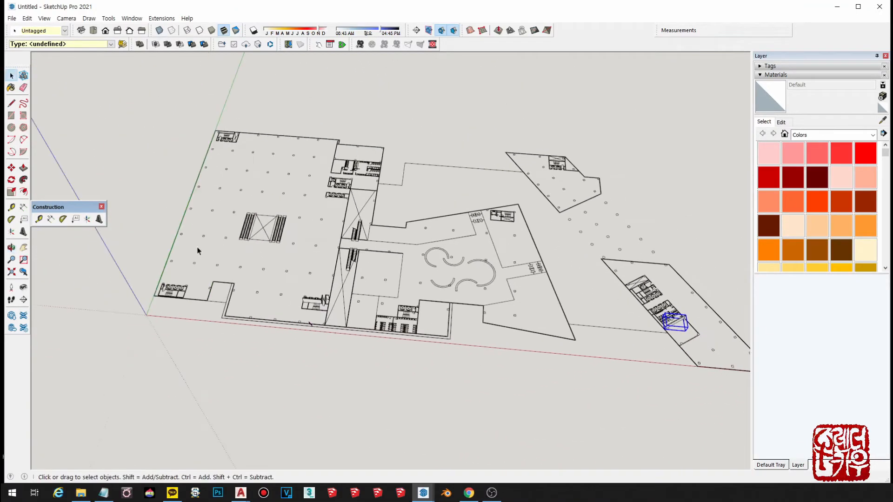
scroll(686, 327, "up", 10)
middle_click_drag(679, 292, 462, 300, "shift")
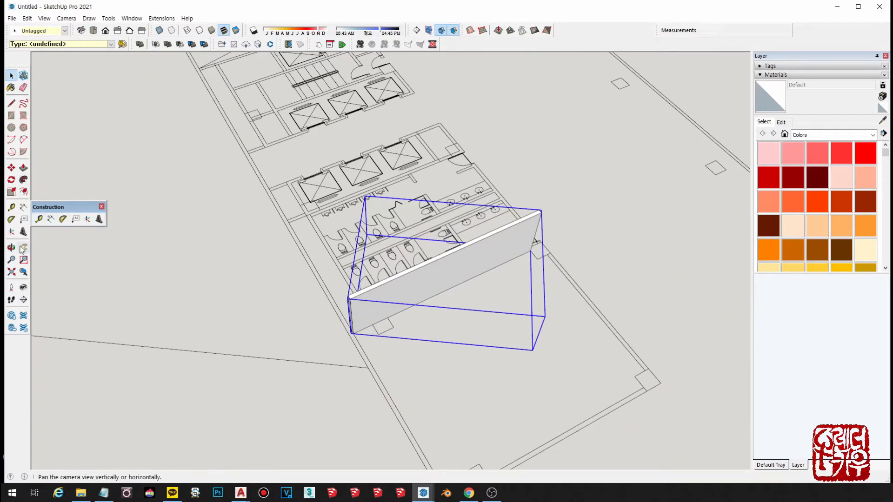
Step: Try placing the drawing axes at the slanted wall's base corner, and reset them
left_click(11, 232)
scroll(372, 338, "up", 3)
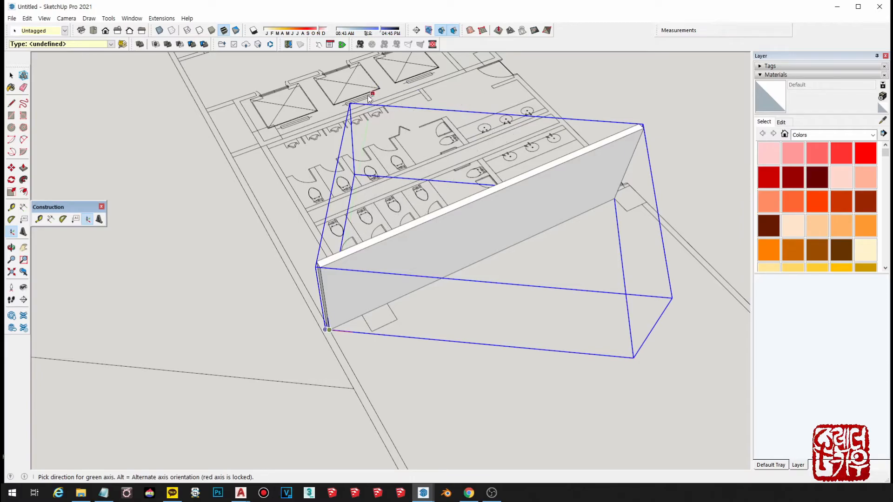
left_click(365, 121)
scroll(368, 128, "down", 3)
middle_click_drag(442, 265, 470, 373)
middle_click_drag(685, 368, 530, 183)
key("space")
right_click(644, 344)
left_click(682, 371)
Step: Copy the slanted wall group from its base corner to the plan endpoint about 8700 mm further along the outer wall
middle_click_drag(576, 279, 442, 256)
scroll(446, 276, "up", 1)
left_click(445, 276)
scroll(425, 268, "up", 2)
key("space")
key("m")
scroll(367, 286, "up", 2)
left_click(357, 277)
key("ctrl")
middle_click_drag(552, 357, 459, 281, "shift")
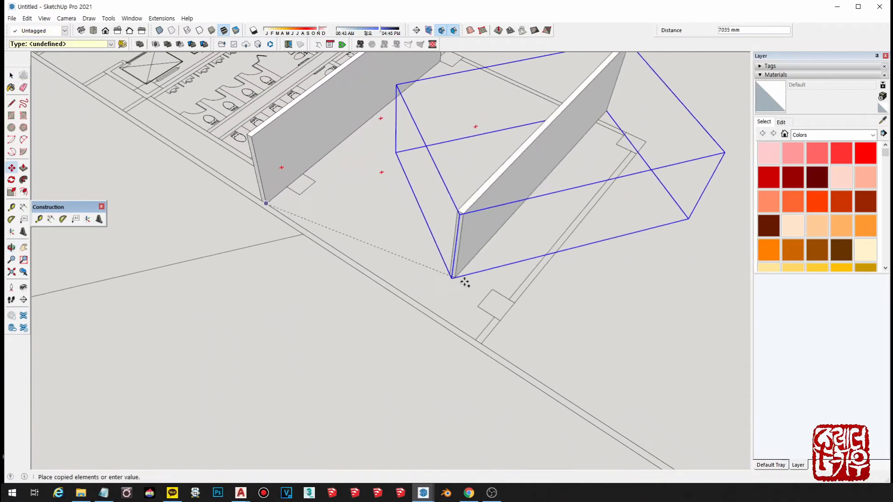
scroll(479, 297, "up", 1)
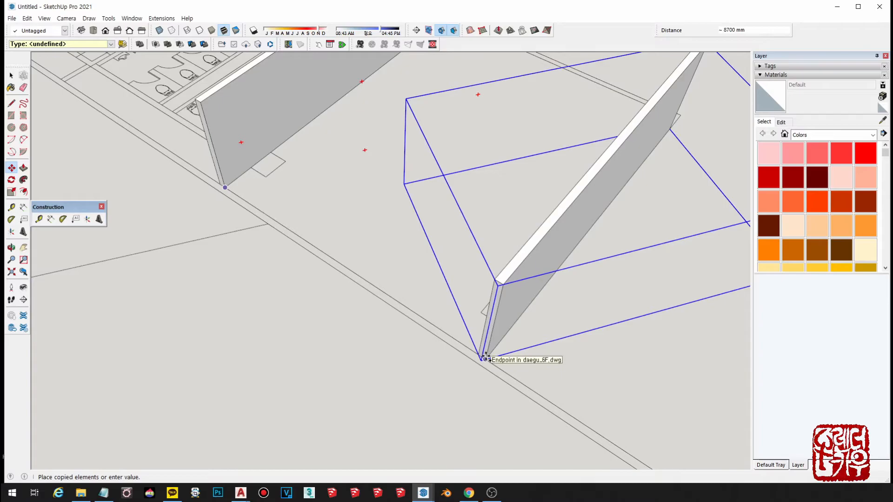
left_click(485, 359)
Step: Try to stretch the copied slanted wall across to the far plan line by scaling its group
middle_click_drag(485, 359, 459, 325)
scroll(479, 344, "up", 3)
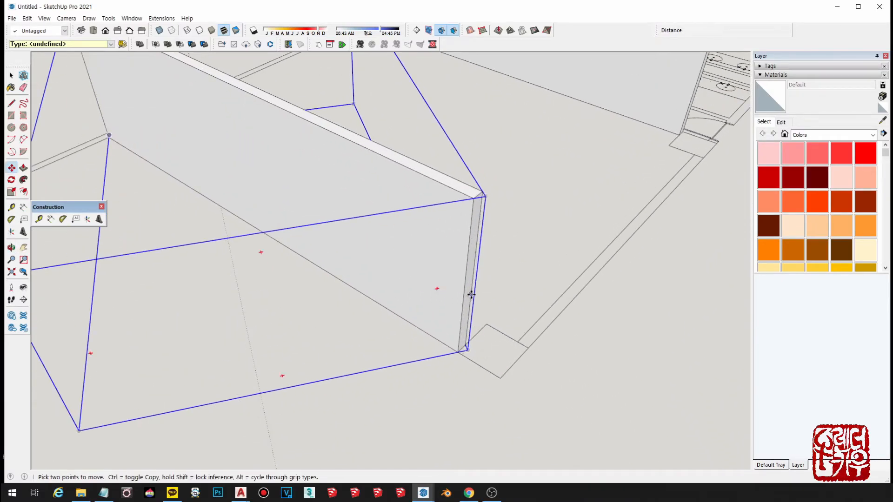
key("s")
key("space")
key("s")
scroll(496, 362, "down", 4)
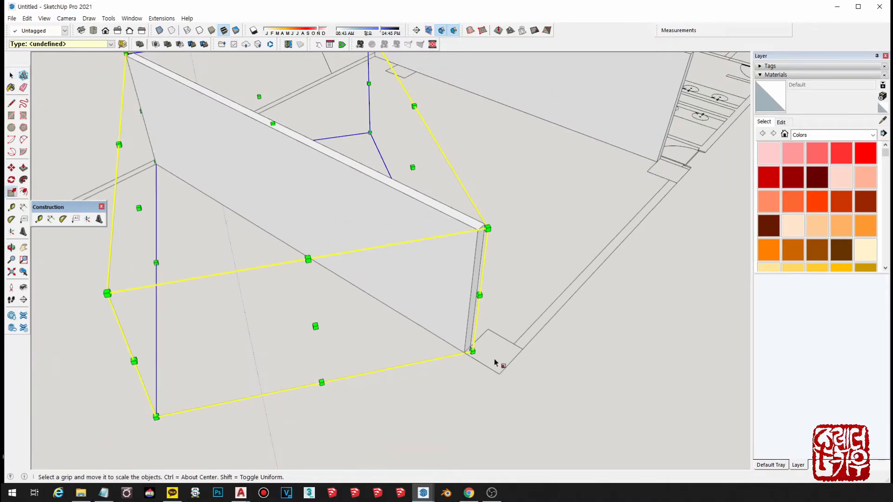
middle_click_drag(459, 295, 507, 351)
left_click_drag(508, 309, 537, 344)
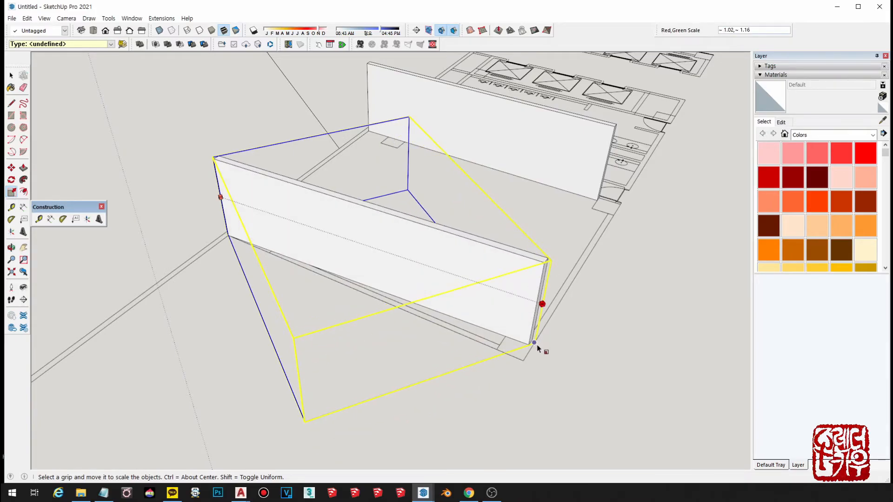
key("space")
key("s")
left_click(508, 309)
key("space")
key("s")
middle_click_drag(414, 347, 455, 315)
key("space")
Step: Open the copied wall group and Push/Pull its end face out to the column corner
scroll(430, 300, "up", 5)
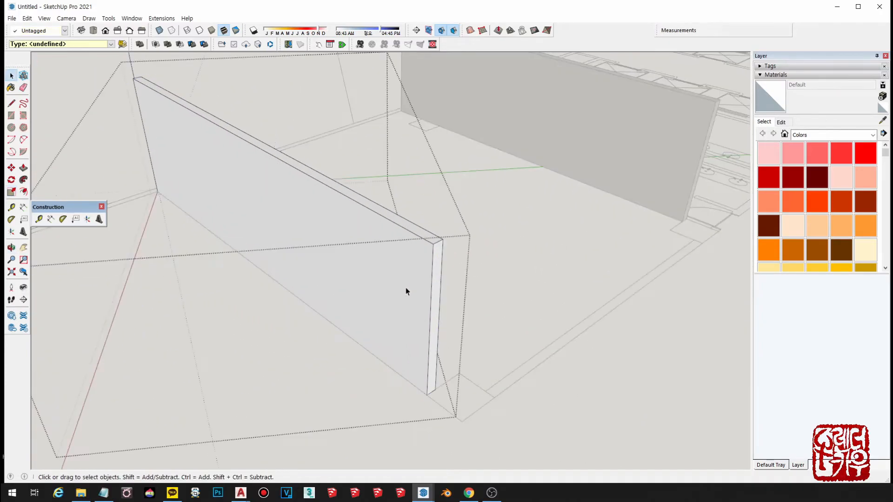
middle_click_drag(405, 287, 479, 350)
key("p")
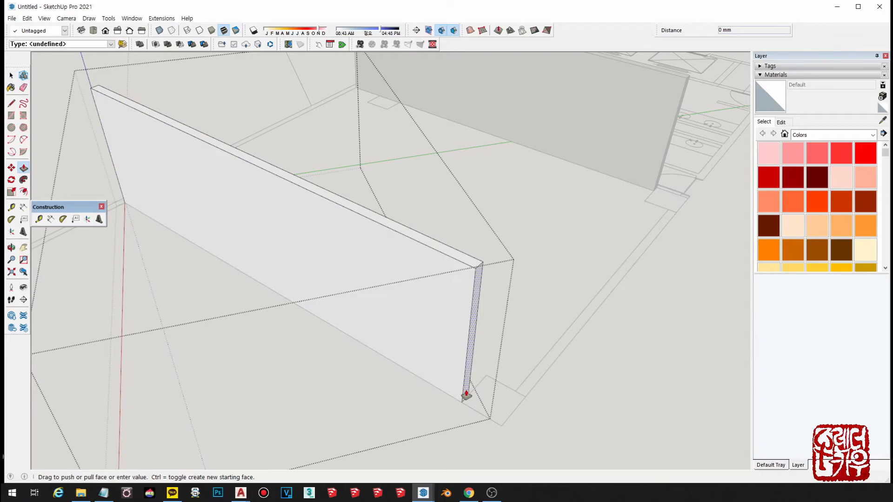
left_click(466, 393)
left_click(502, 426)
key("space")
scroll(501, 426, "down", 1)
scroll(486, 393, "down", 3)
left_click(555, 409)
Step: Try to rotate the original slanted wall with the Rotate tool, taking its base corner as the pivot
middle_click_drag(556, 408, 518, 252)
left_click(440, 240)
key("m")
key("space")
scroll(424, 231, "up", 3)
left_click(201, 419)
left_click(406, 281)
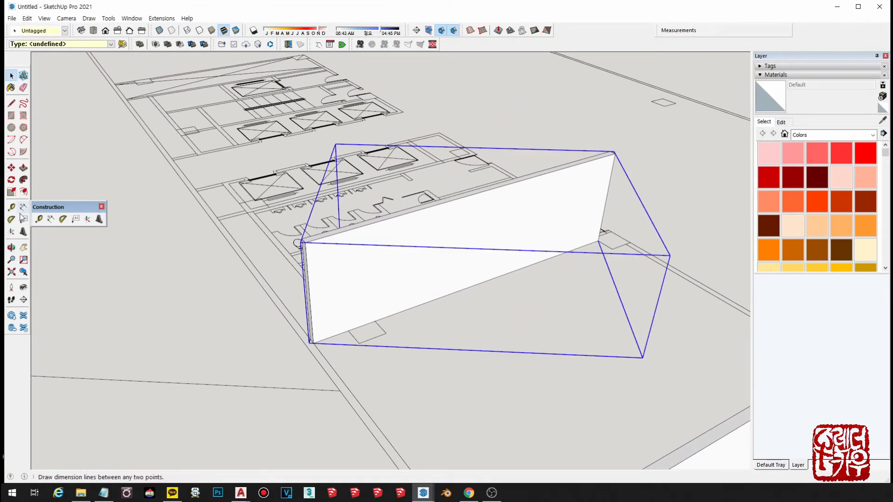
key("q")
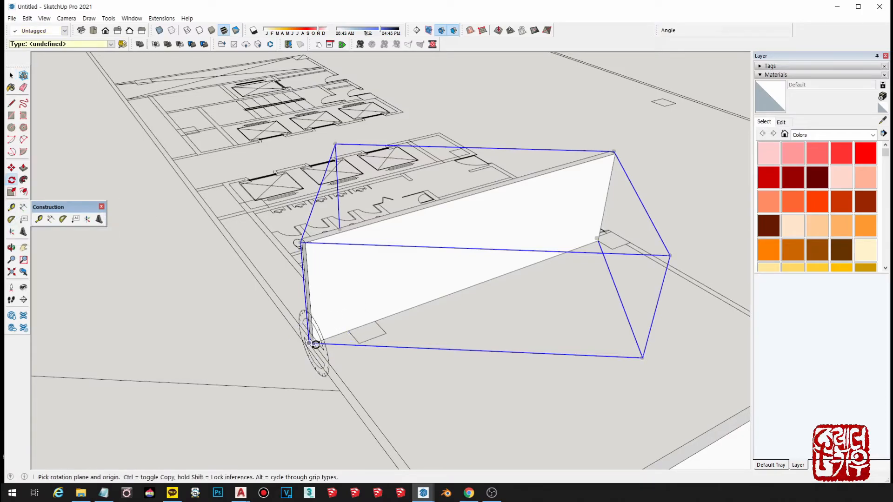
left_click_drag(394, 312, 377, 292)
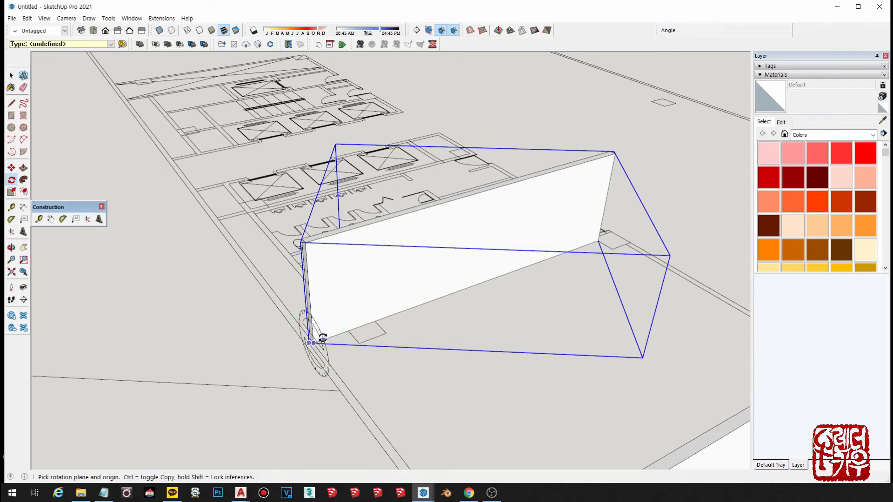
left_click_drag(311, 328, 227, 321)
mouse_move(231, 358)
left_mouse_down()
mouse_move(237, 370)
mouse_move(226, 372)
left_mouse_up()
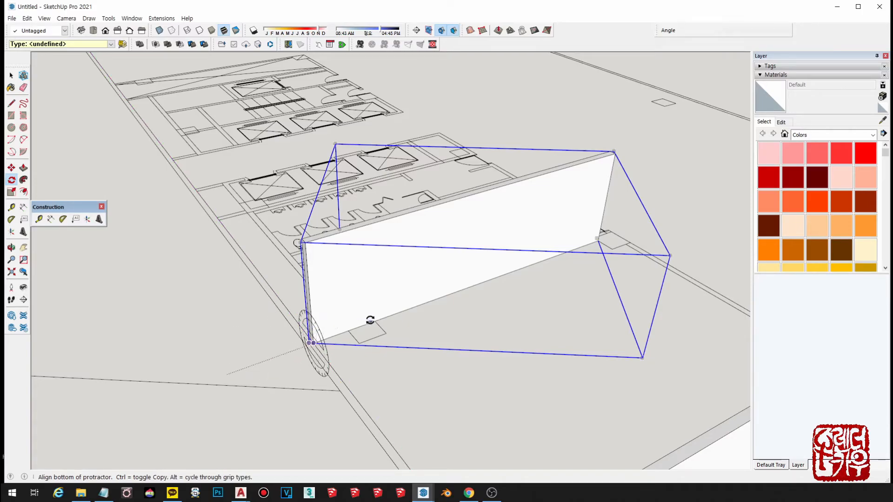
left_click(370, 320)
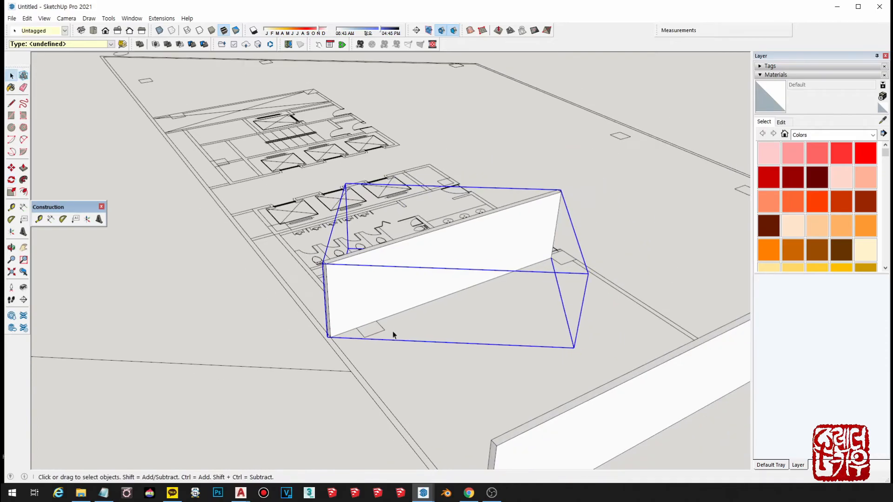
scroll(416, 344, "up", 2)
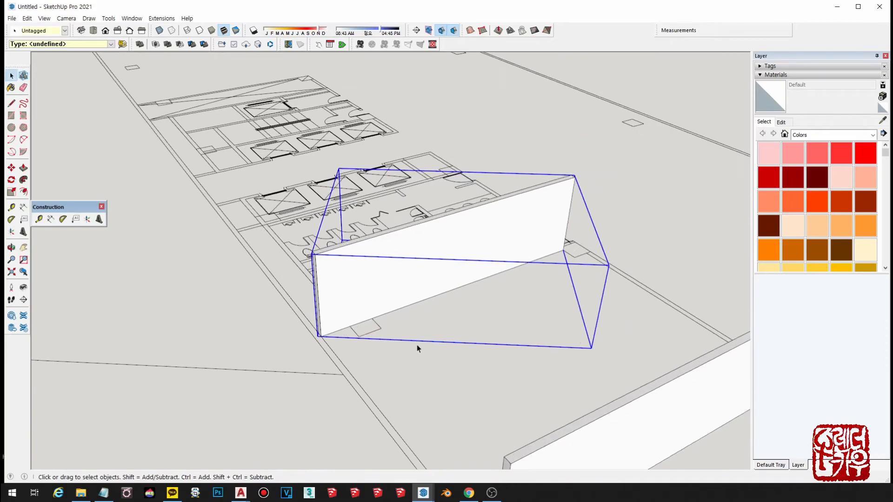
left_click(416, 345)
middle_click_drag(407, 303, 404, 289)
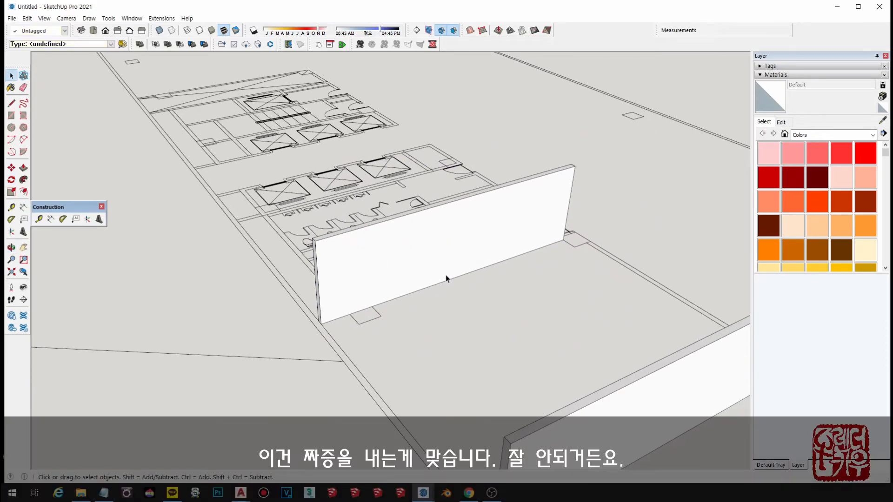
Step: Examine the Move tool's rotation grips on the original slanted wall group
scroll(381, 253, "up", 2)
scroll(333, 331, "up", 1)
key("m")
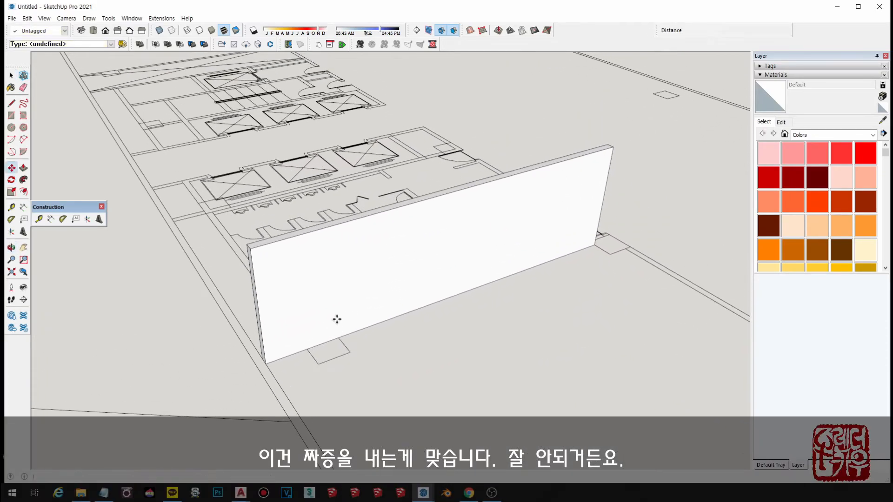
scroll(455, 277, "down", 1)
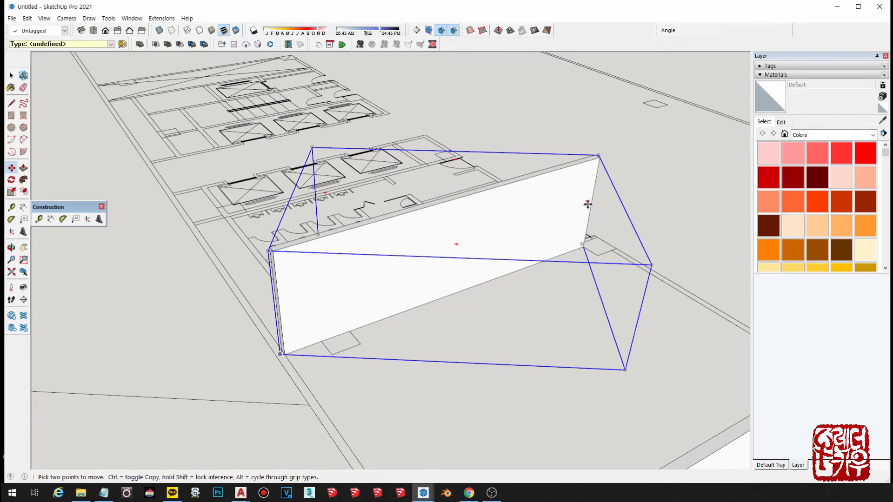
middle_click_drag(588, 200, 575, 268)
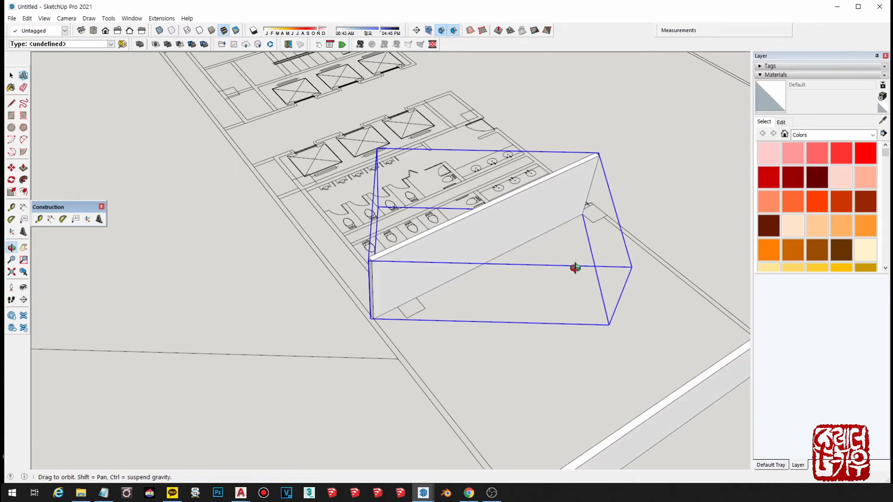
left_click(591, 205)
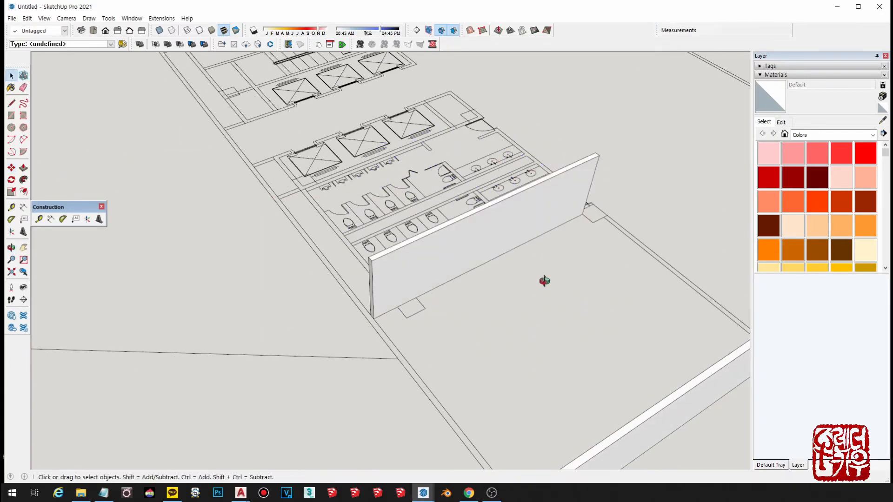
Step: Try rotating the original slanted wall by a Move tool grip on its bounding box, and undo the rotation
middle_click_drag(548, 285, 516, 217)
key("space")
left_click(488, 250)
key("m")
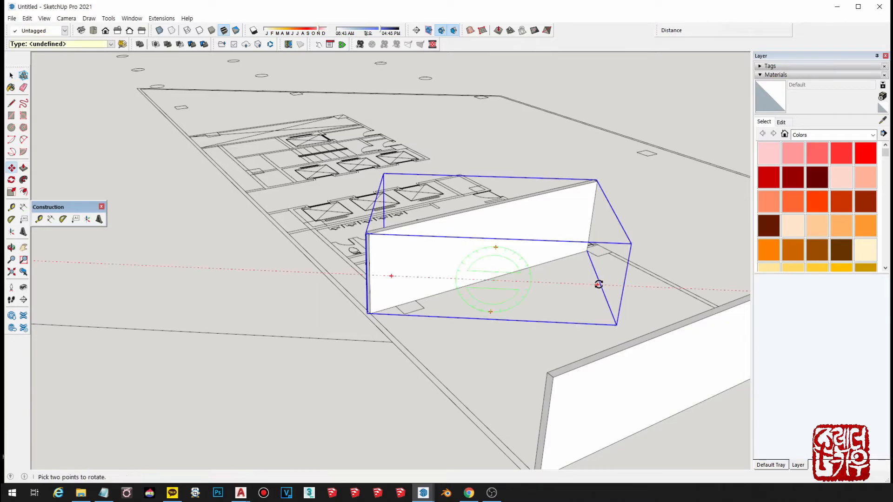
left_click(599, 279)
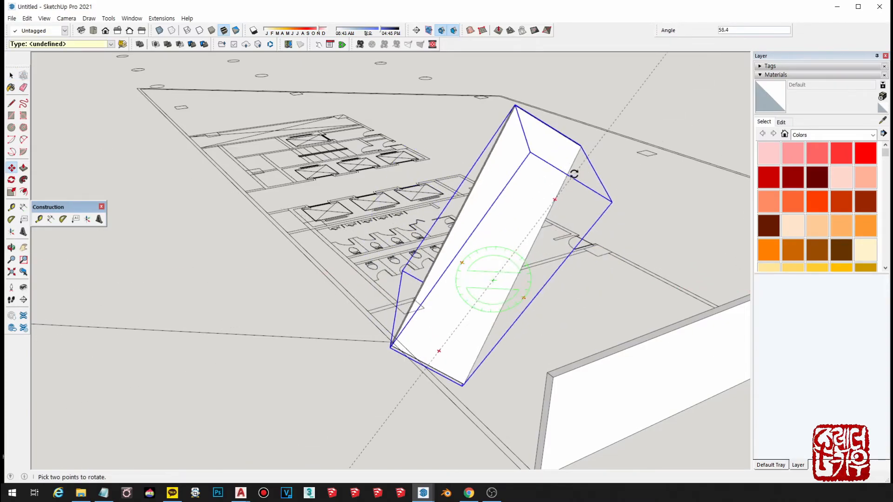
left_click(514, 147)
middle_click_drag(514, 147, 399, 312)
key("ctrl+z")
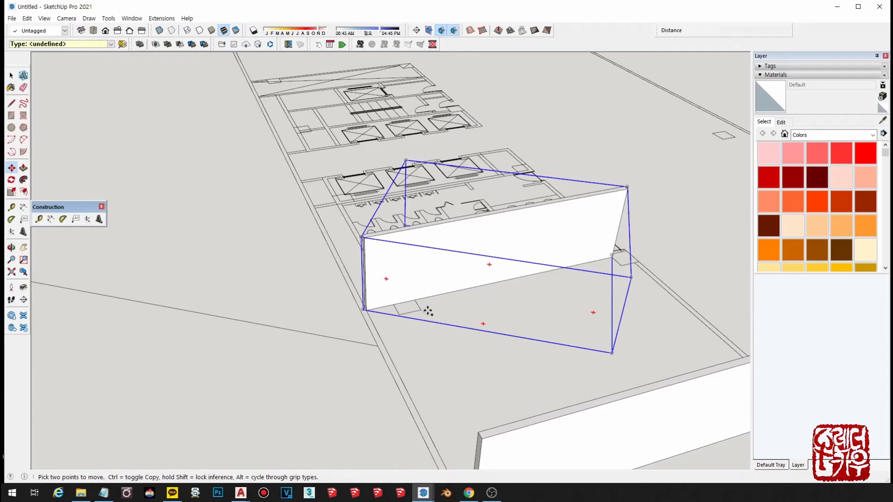
key("ctrl+z")
Step: Select the two slanted walls in turn to compare their bounding boxes with the walls' direction
key("space")
scroll(429, 311, "down", 1)
left_click(345, 356)
middle_click_drag(345, 356, 373, 365)
left_click(457, 247)
left_click(604, 362)
middle_click_drag(607, 363, 533, 348)
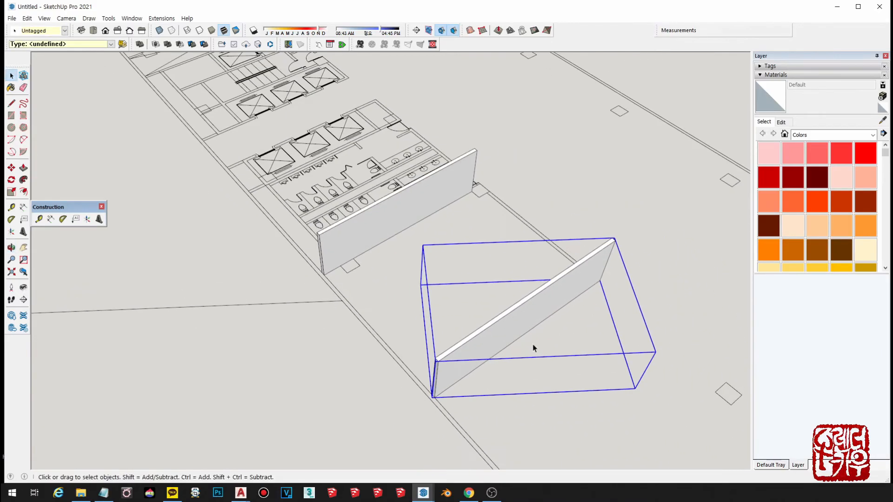
left_click(384, 223)
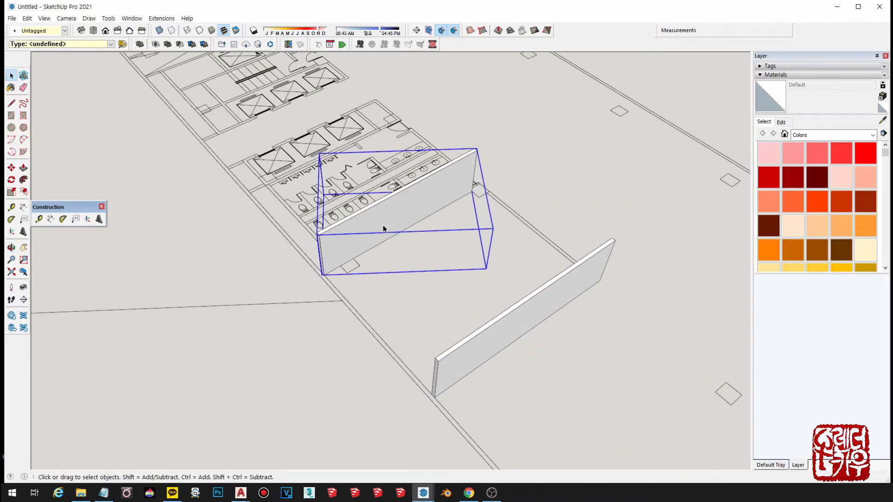
middle_click_drag(558, 317, 534, 299)
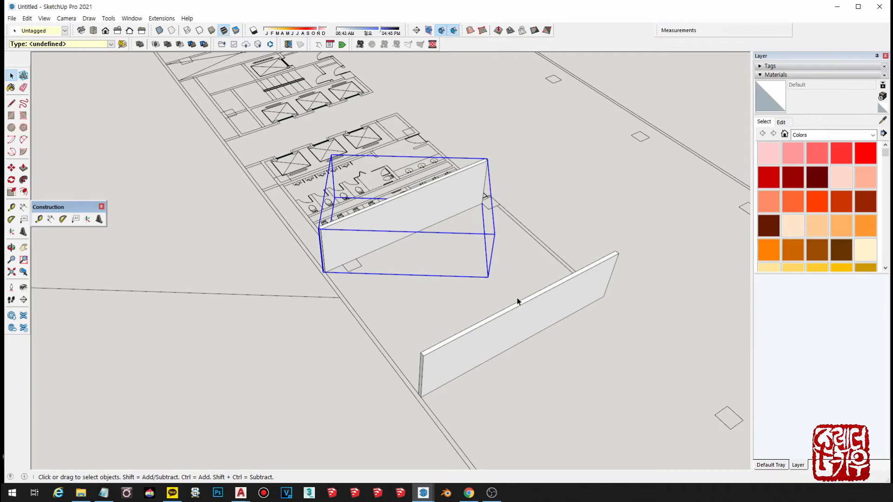
Step: Delete both slanted wall groups from the floor plan
key("Delete")
left_click(523, 316)
key("Delete")
middle_click_drag(512, 313, 398, 277)
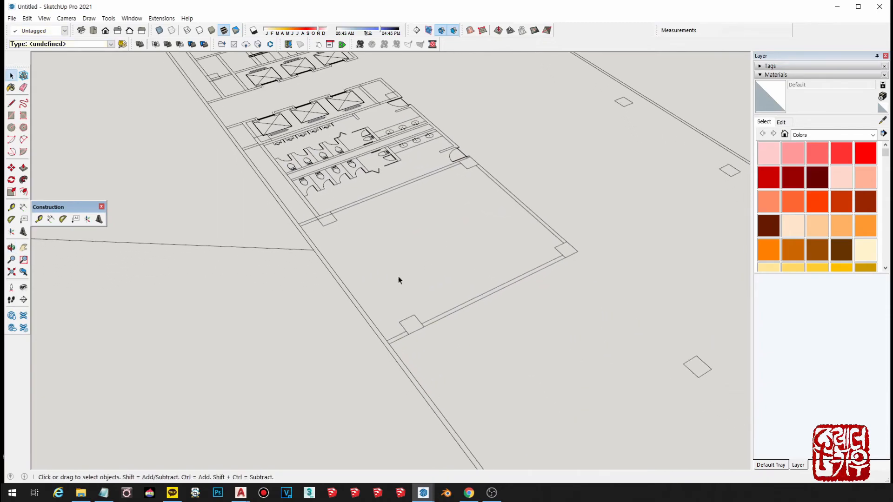
Step: Place the drawing axes at the slanted room's near outer corner, with red along the short wall line and green along the long wall line
left_click(90, 219)
scroll(400, 330, "up", 3)
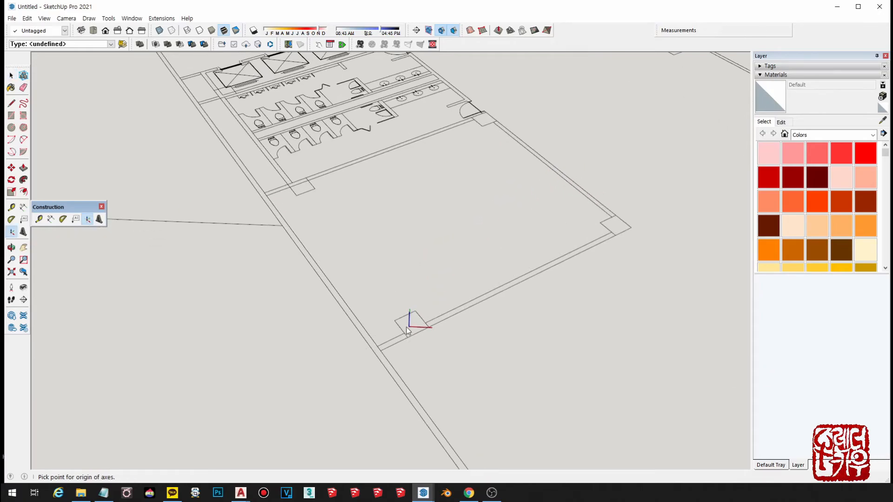
left_click(378, 350)
left_click(512, 285)
left_click(307, 251)
scroll(497, 260, "down", 2)
scroll(497, 260, "down", 2)
middle_click_drag(498, 261, 470, 316, "shift")
scroll(471, 317, "up", 2)
middle_click_drag(387, 346, 369, 325, "shift")
scroll(334, 307, "up", 1)
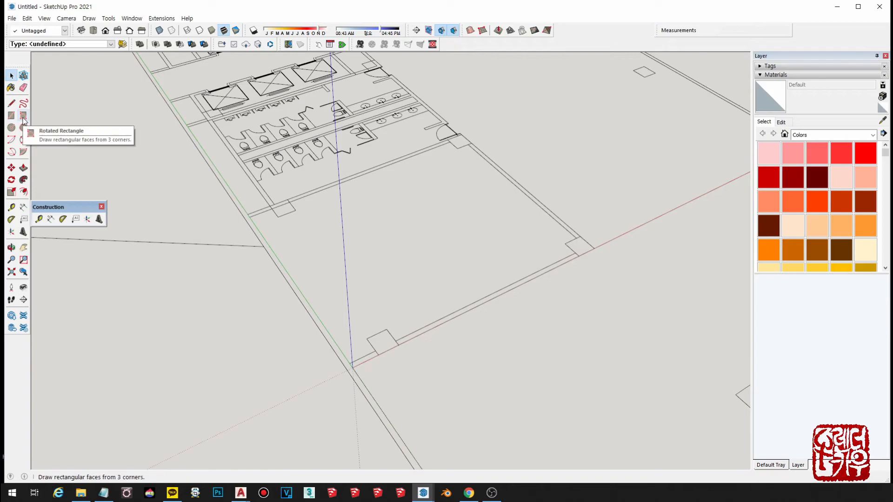
Step: Draw rectangles over the two column outlines at the ends of the short slanted wall line
key("r")
scroll(414, 335, "up", 3)
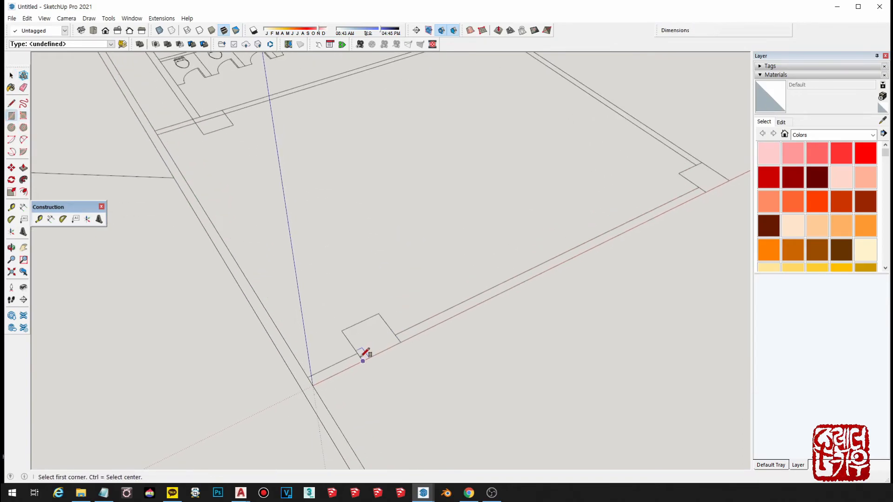
middle_click_drag(701, 187, 641, 243, "shift")
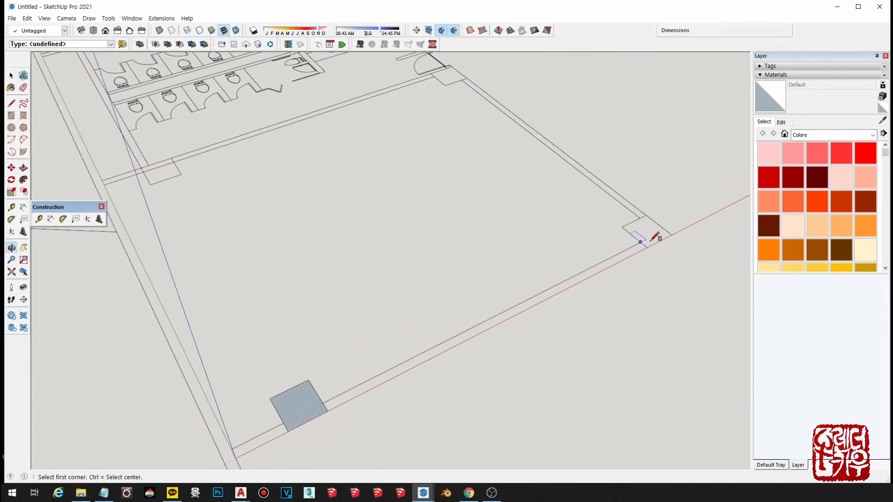
left_click(646, 247)
left_click(646, 215)
key("space")
scroll(642, 225, "down", 4)
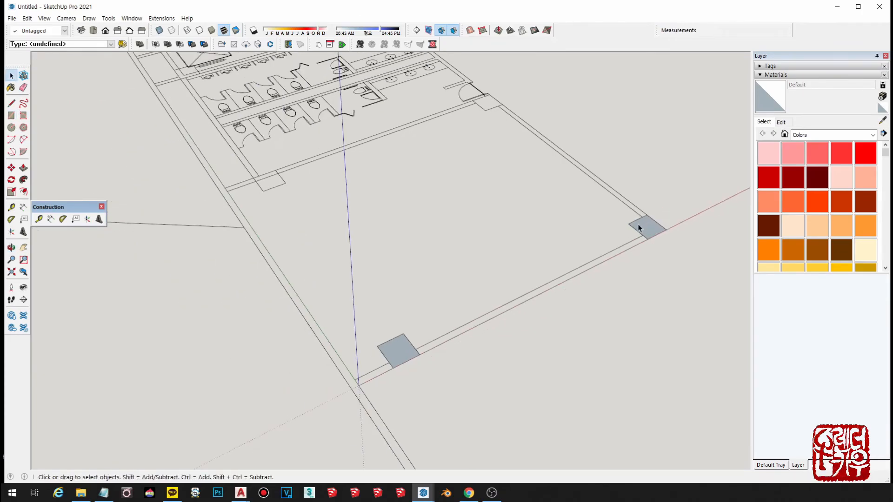
Step: Extrude both column rectangles upward by 3000 with Push/Pull
key("p")
left_click(483, 310)
type("3000")
key("Return")
double_click(650, 230)
key("space")
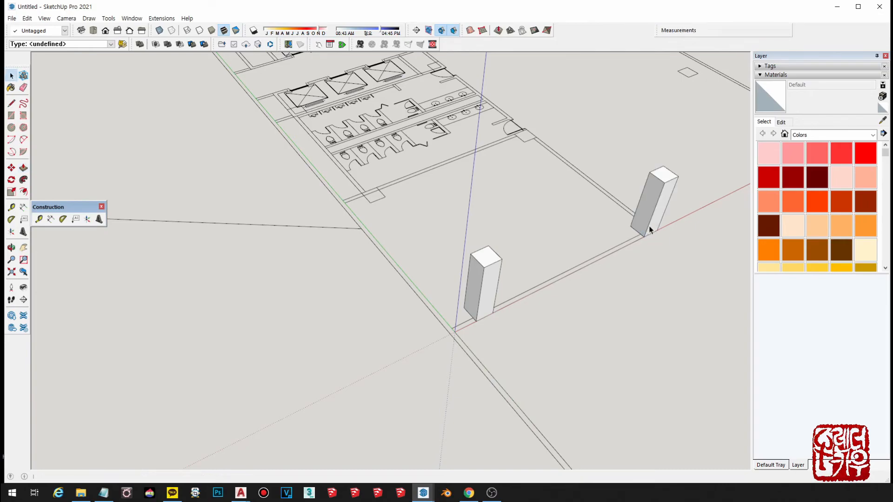
Step: Group all the geometry of the column nearest the axes origin
scroll(649, 230, "down", 3)
triple_click(546, 257)
middle_click_drag(546, 257, 445, 259, "shift")
scroll(447, 259, "up", 2)
key("ctrl+g")
scroll(426, 298, "up", 1)
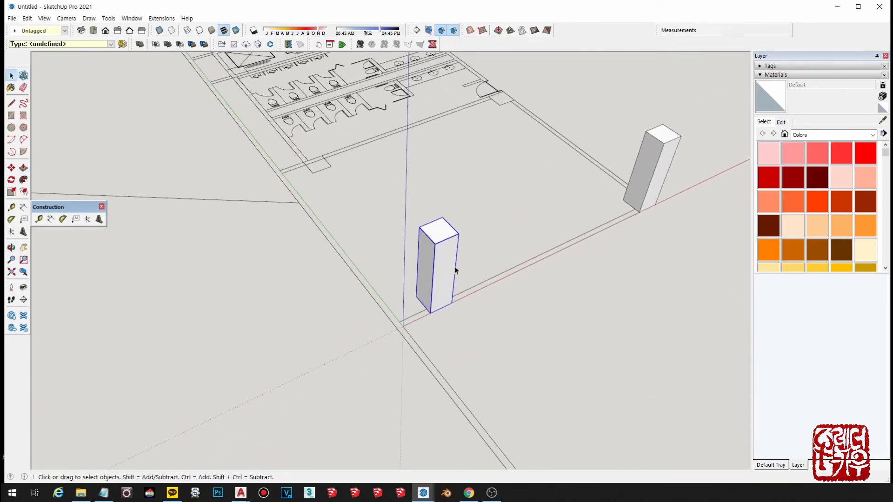
Step: Try rotating the column nearest the origin by a Move tool grip on its face, and cancel the rotation
scroll(455, 270, "up", 1)
key("m")
left_click(444, 237)
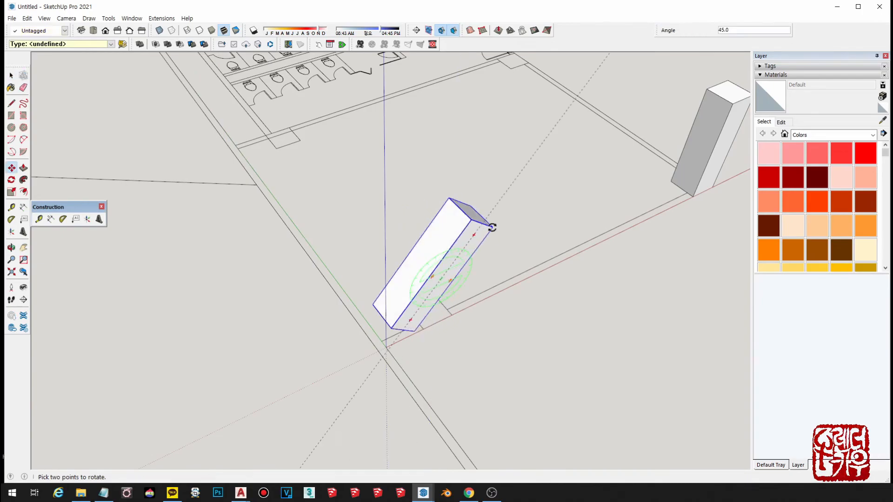
key("space")
Step: Group the far column's geometry, and combine both columns into one group
scroll(555, 209, "down", 2)
middle_click_drag(555, 208, 481, 245, "shift")
left_click(599, 173)
triple_click(599, 172)
key("ctrl+g")
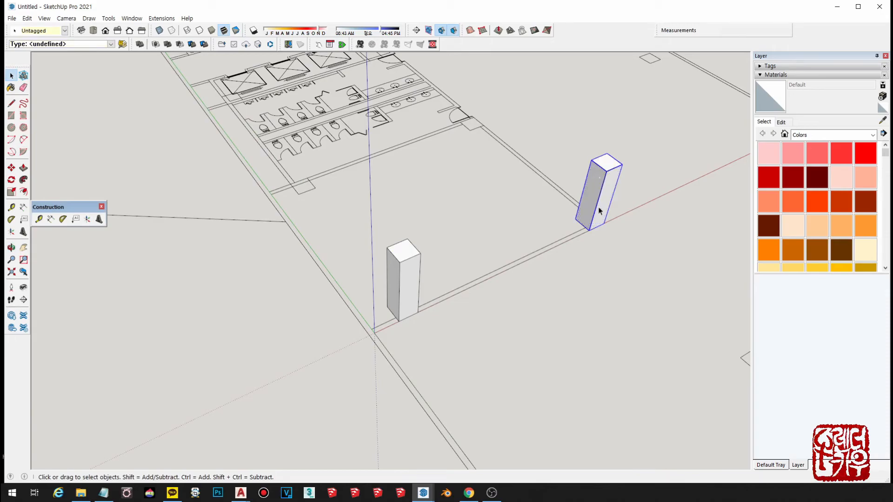
left_click(411, 270)
key("ctrl+g")
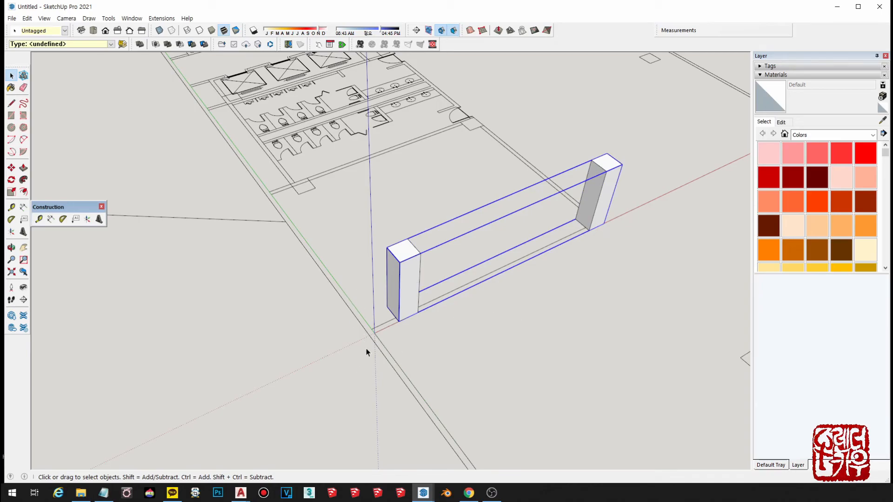
Step: Try rotating the combined column group by a Move tool grip on its long side, and cancel the rotation
key("m")
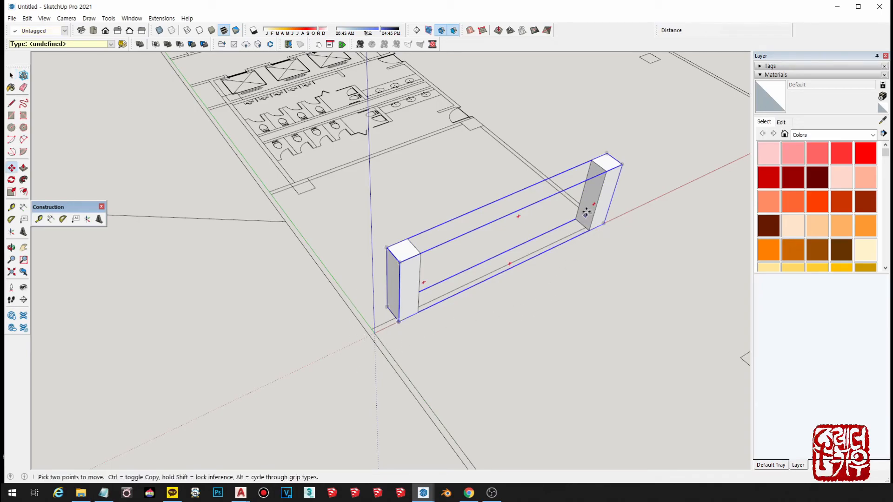
left_click(520, 217)
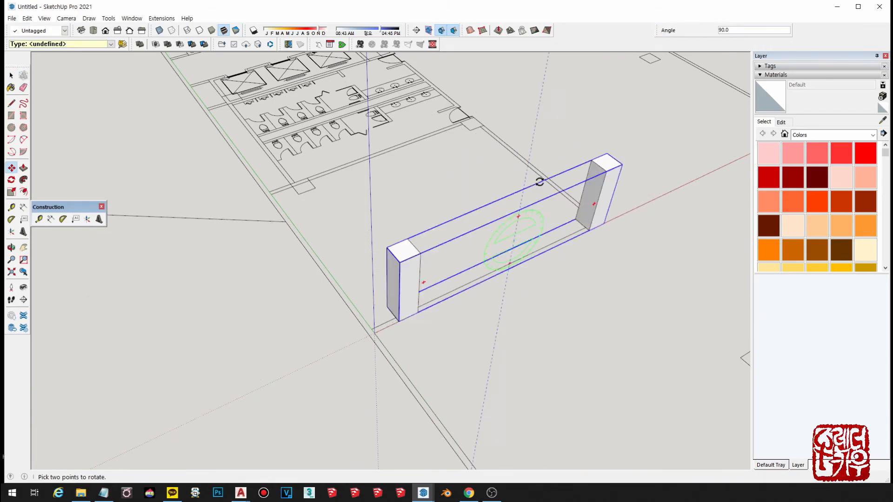
key("Escape")
key("space")
left_click(622, 326)
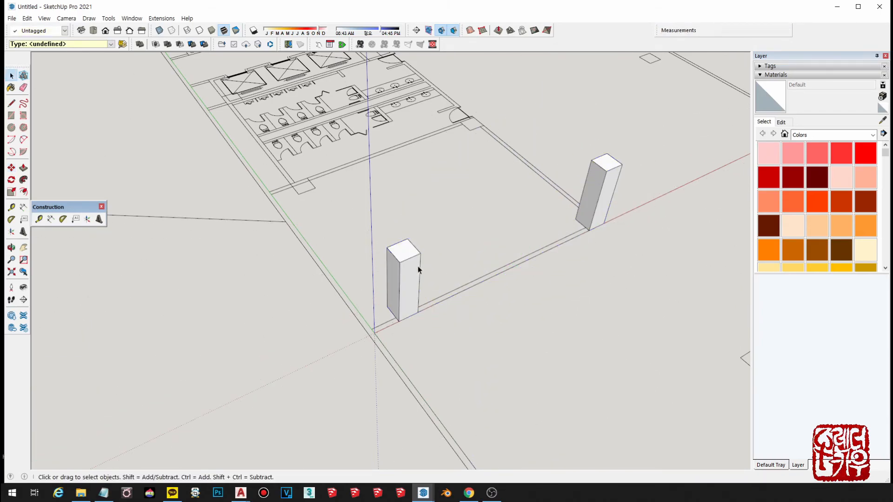
Step: Draw a rectangle over the wall outline between the two columns, aligned with the relocated axes
scroll(422, 272, "up", 2)
key("r")
scroll(417, 298, "up", 1)
left_click(413, 334)
left_click(711, 178)
key("space")
scroll(672, 223, "down", 2)
Step: Extrude the wall rectangle to the columns' height with Push/Pull and group the resulting wall
key("p")
double_click(607, 241)
scroll(607, 241, "down", 2)
left_click(489, 289)
key("space")
left_click(450, 258)
triple_click(450, 258)
key("ctrl+g")
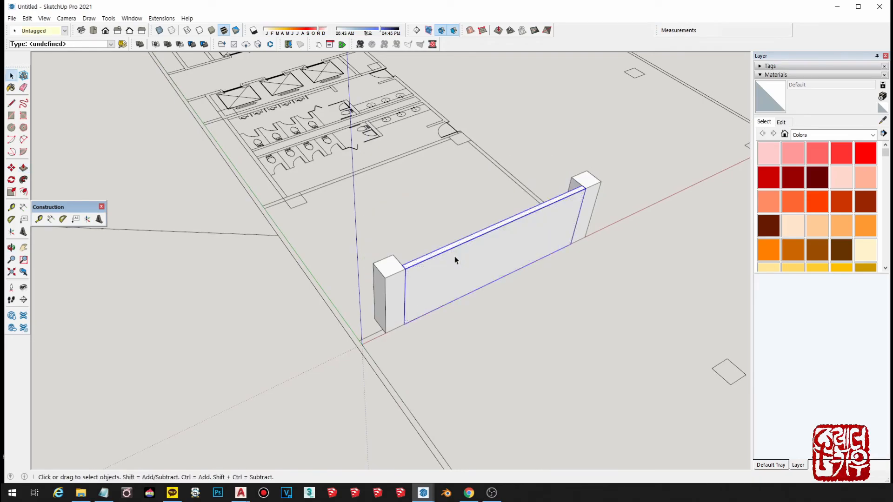
Step: Reset the drawing axes to their default position and orientation
scroll(517, 297, "down", 1)
middle_click_drag(517, 298, 578, 345)
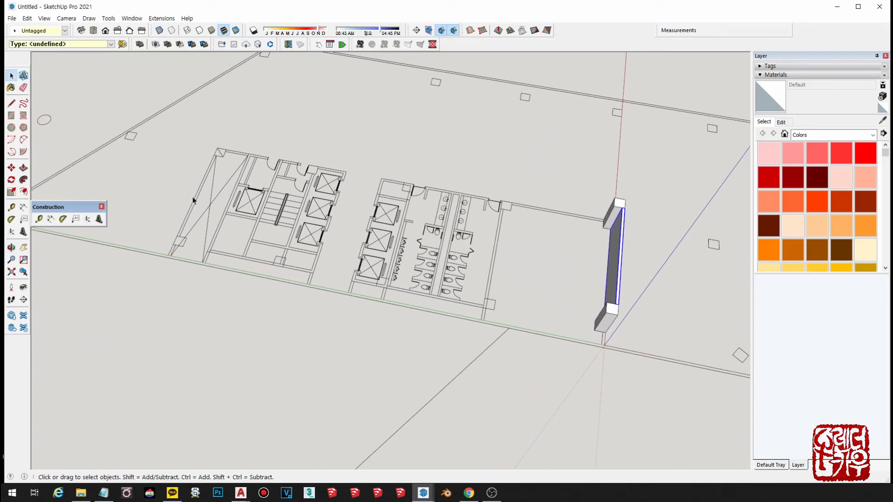
middle_click_drag(459, 308, 506, 292)
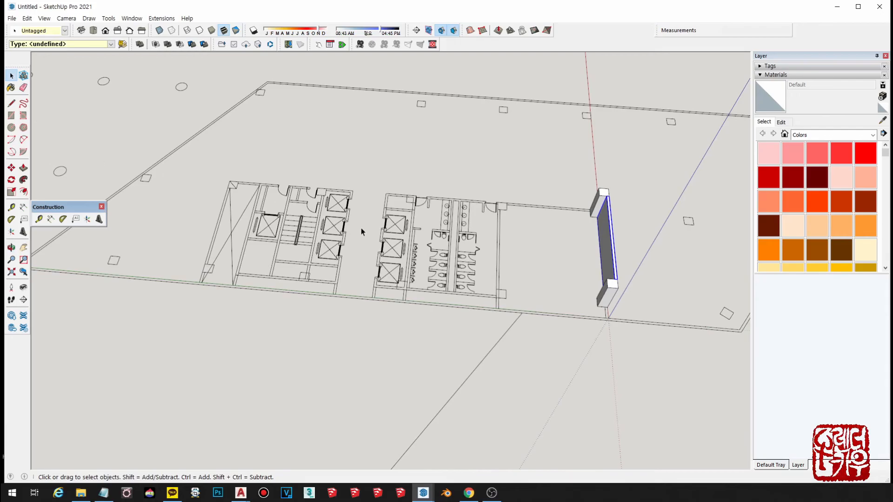
middle_click_drag(417, 245, 556, 256)
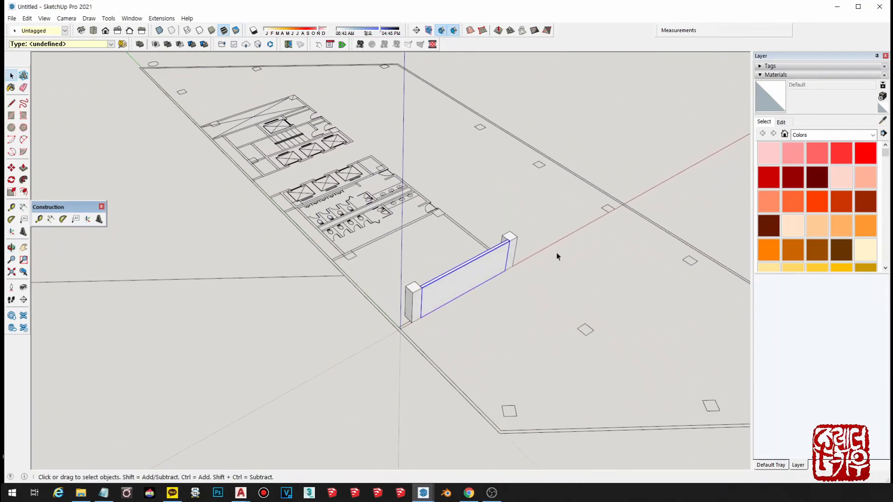
right_click(663, 182)
right_click(658, 185)
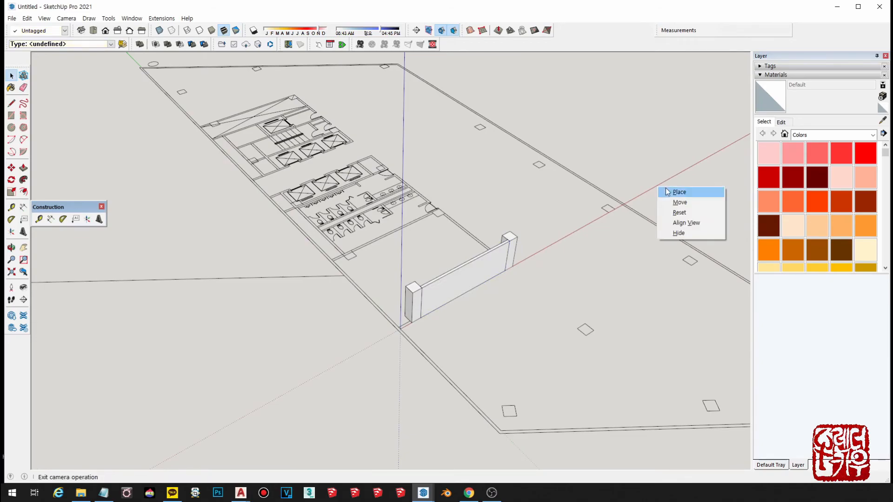
left_click(679, 213)
scroll(553, 190, "down", 3)
middle_click_drag(510, 230, 619, 342, "shift")
scroll(545, 318, "down", 1)
middle_click_drag(545, 318, 613, 367, "shift")
key("space")
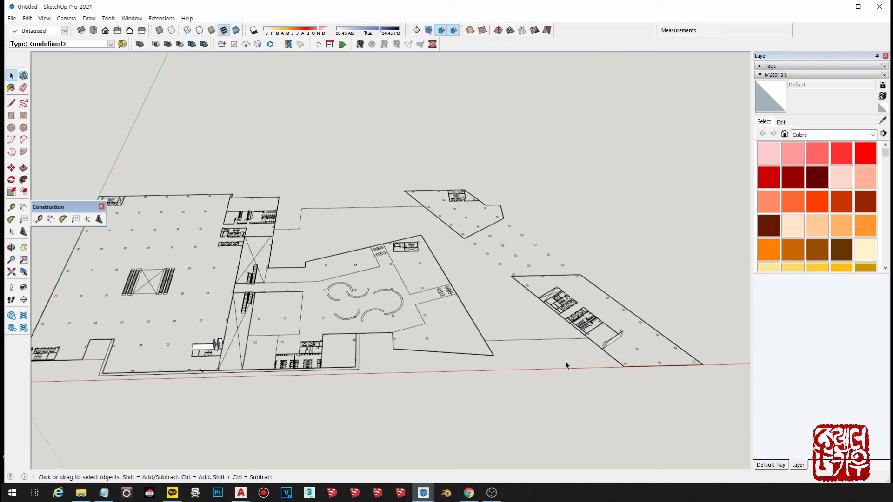
Step: Select the wall and its columns together with the imported floor plan
scroll(566, 350, "up", 3)
scroll(473, 297, "up", 4)
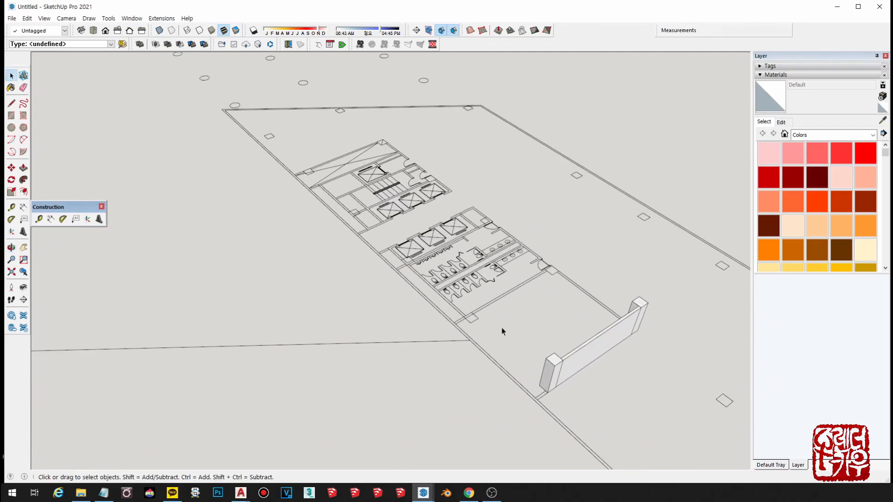
scroll(565, 335, "up", 5)
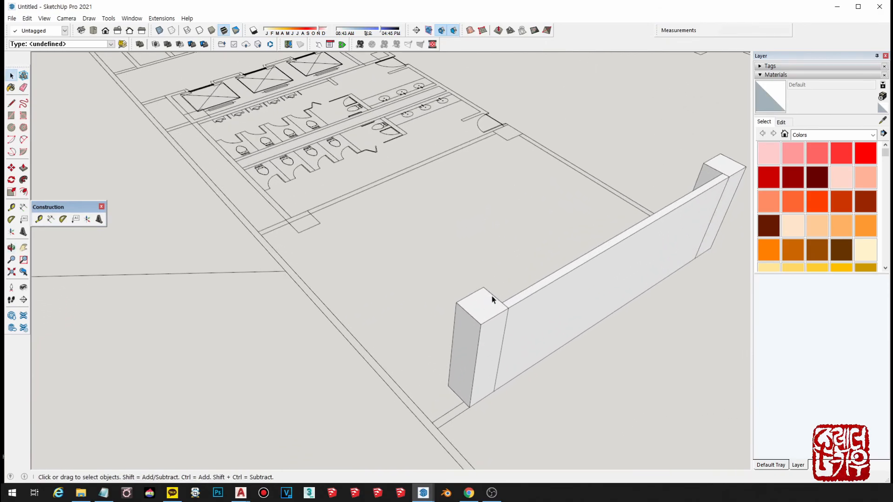
scroll(469, 302, "down", 2)
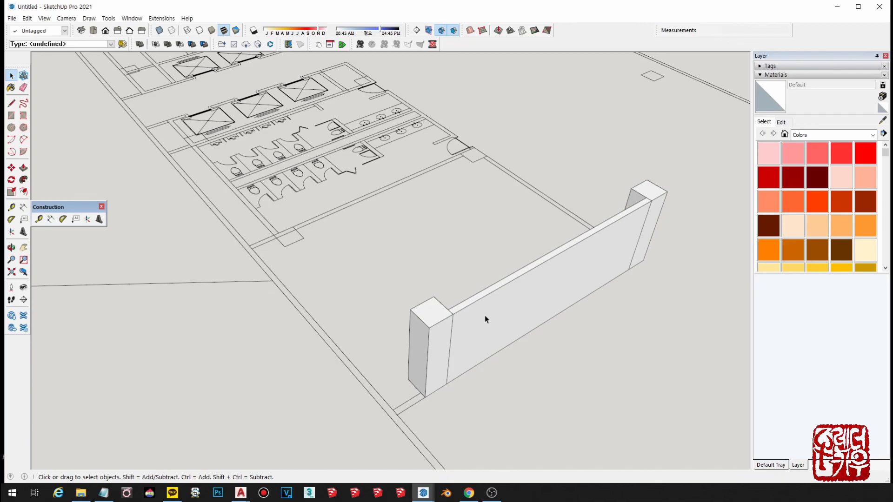
scroll(484, 316, "down", 2)
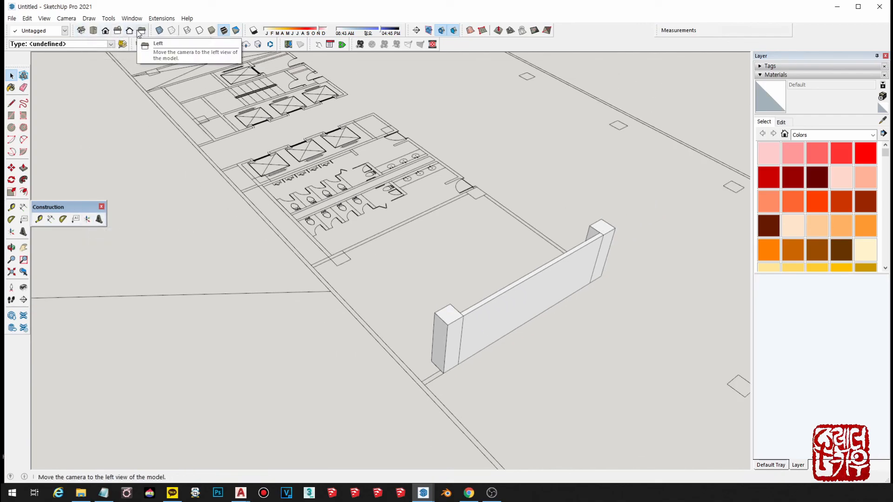
scroll(646, 328, "down", 6)
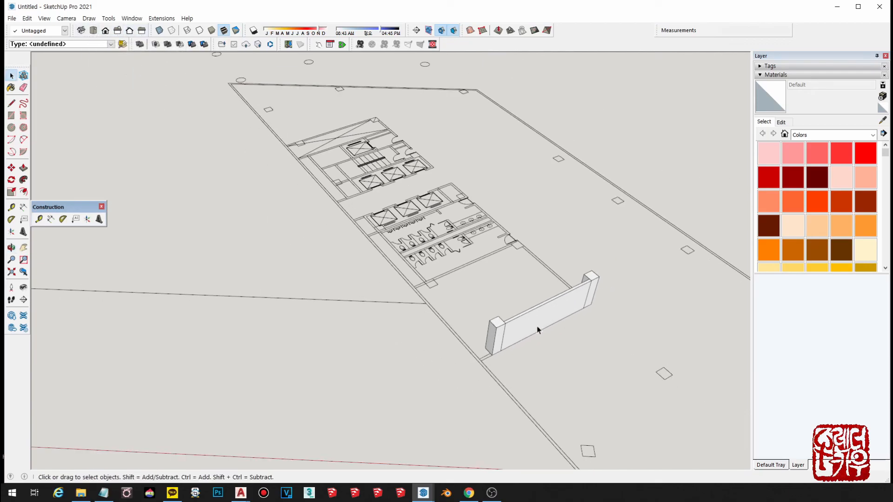
left_click(549, 323)
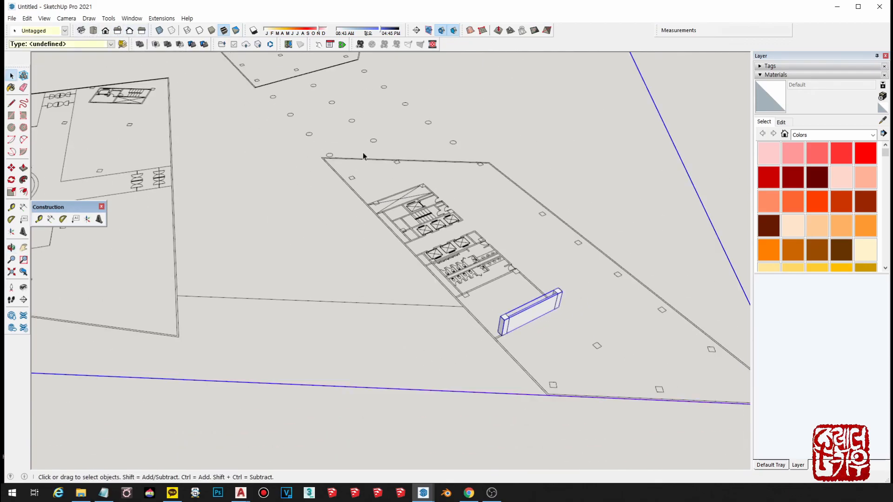